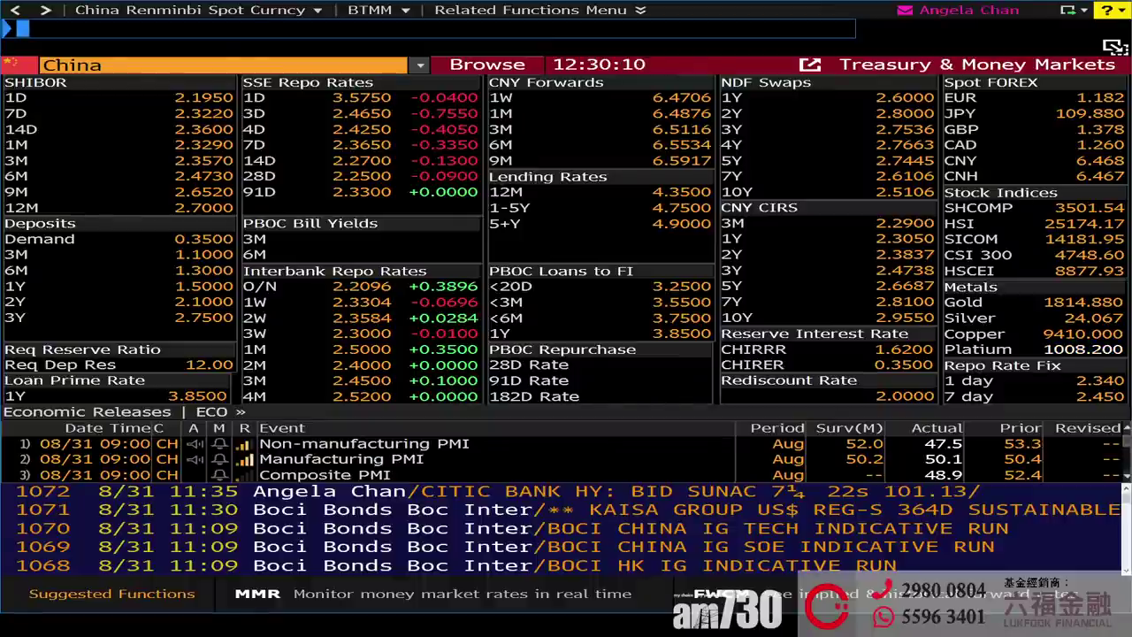
Switch to the Module Wafer workbook in Excel and examine Longi's year-on-year revenue growth for 1H21.
{"action": "key", "text": "alt+Tab"}
{"action": "key", "text": "alt+Tab"}
{"action": "key", "text": "alt+Tab"}
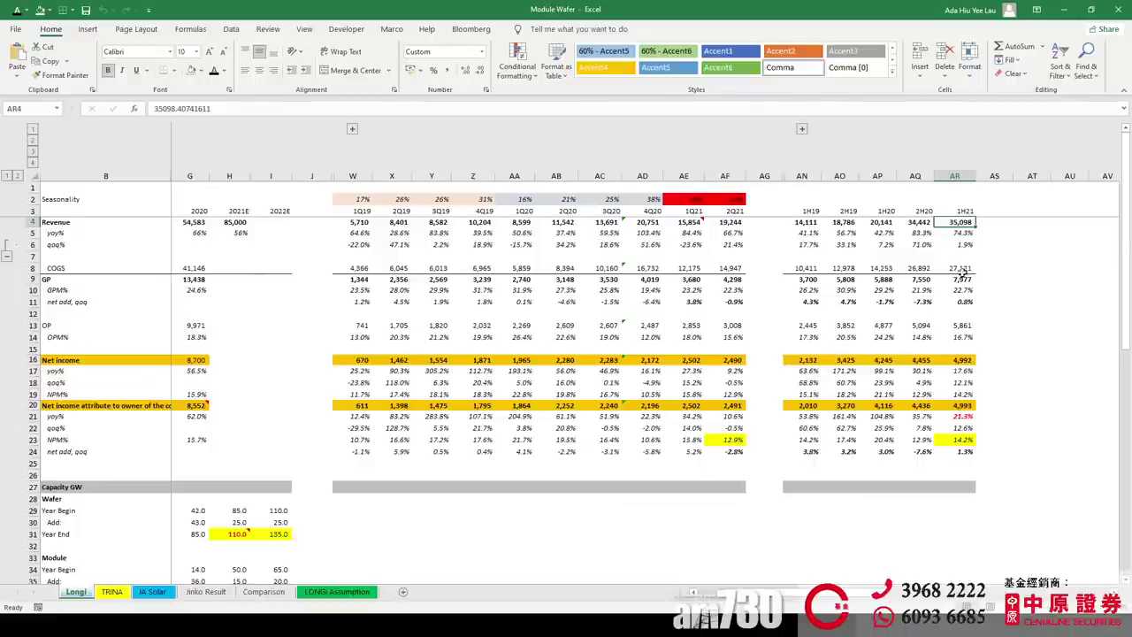
{"action": "left_click", "coordinate": [956, 233]}
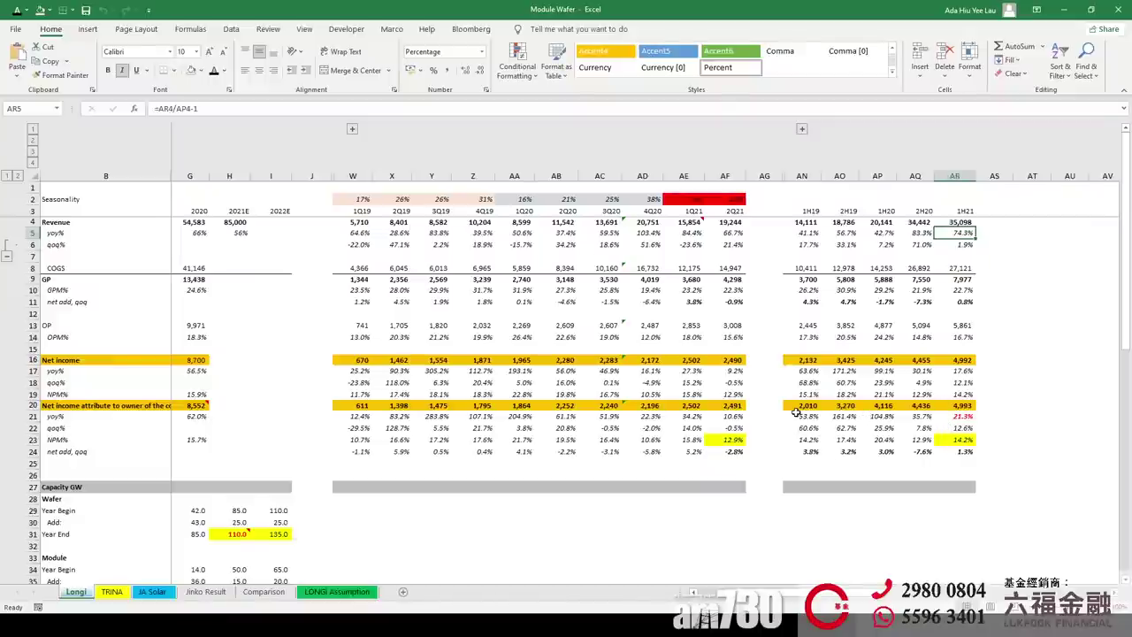
Compare TRINA's 1H21 year-on-year revenue and adjusted net income growth with JA Solar's adjusted net profit growth on their sheets.
{"action": "key", "text": "ctrl+Page_Down"}
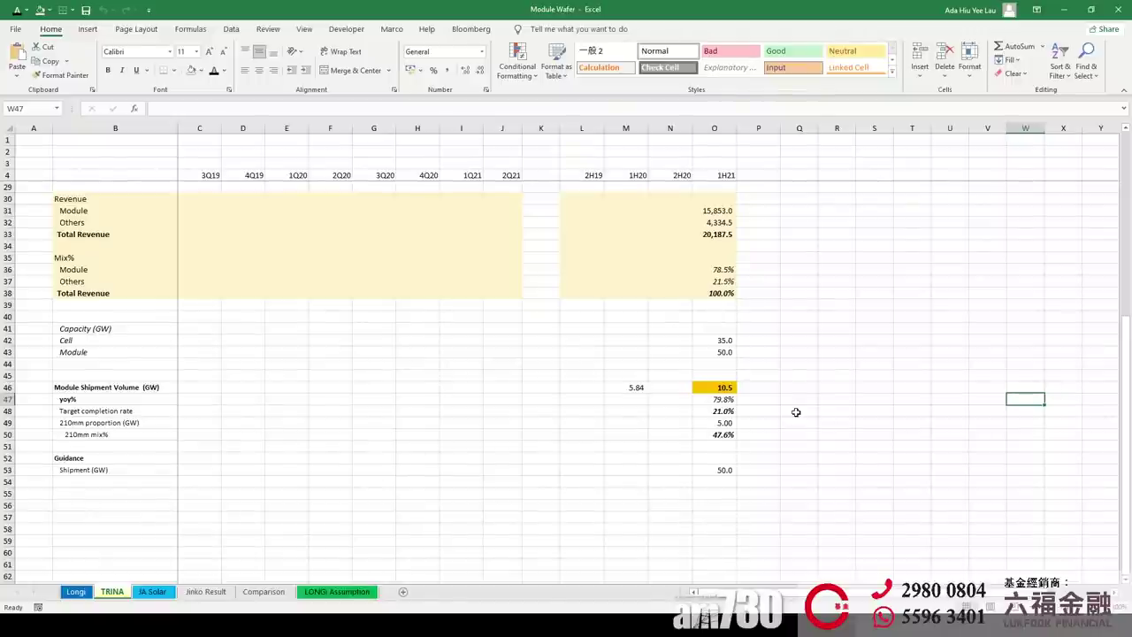
{"action": "scroll", "coordinate": [796, 412], "scroll_direction": "up", "scroll_amount": 8}
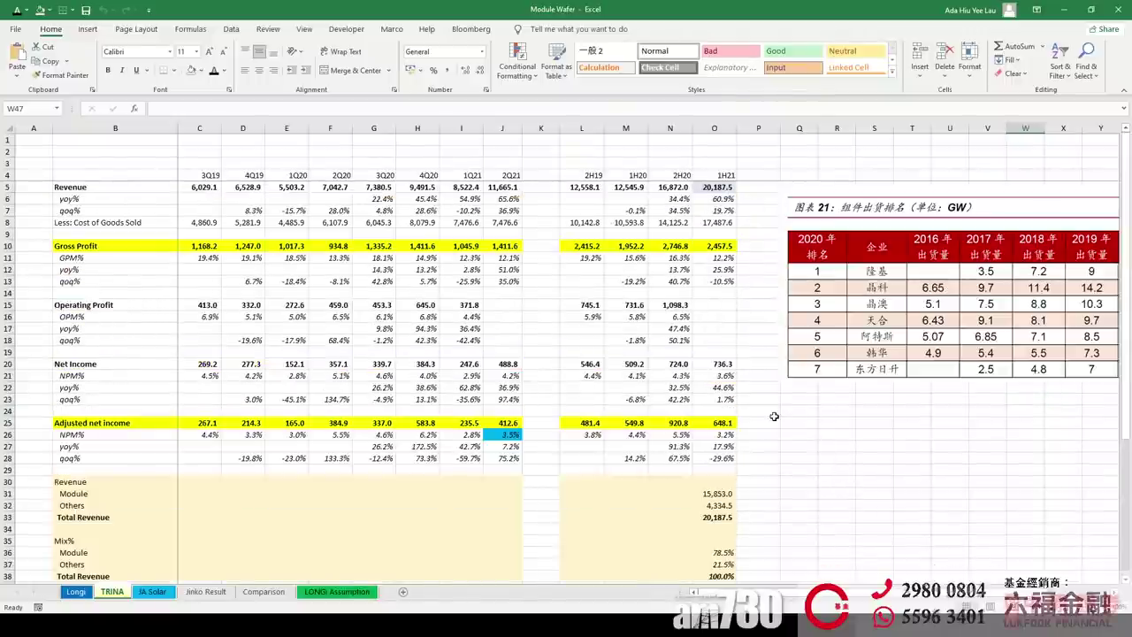
{"action": "left_click", "coordinate": [166, 591]}
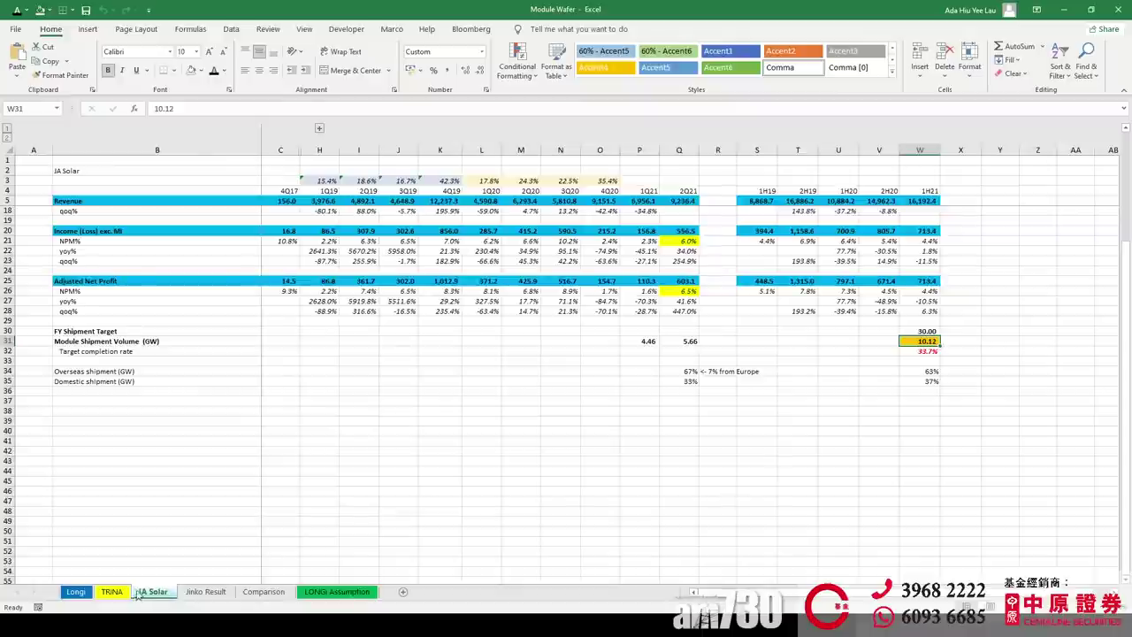
{"action": "left_click", "coordinate": [122, 593]}
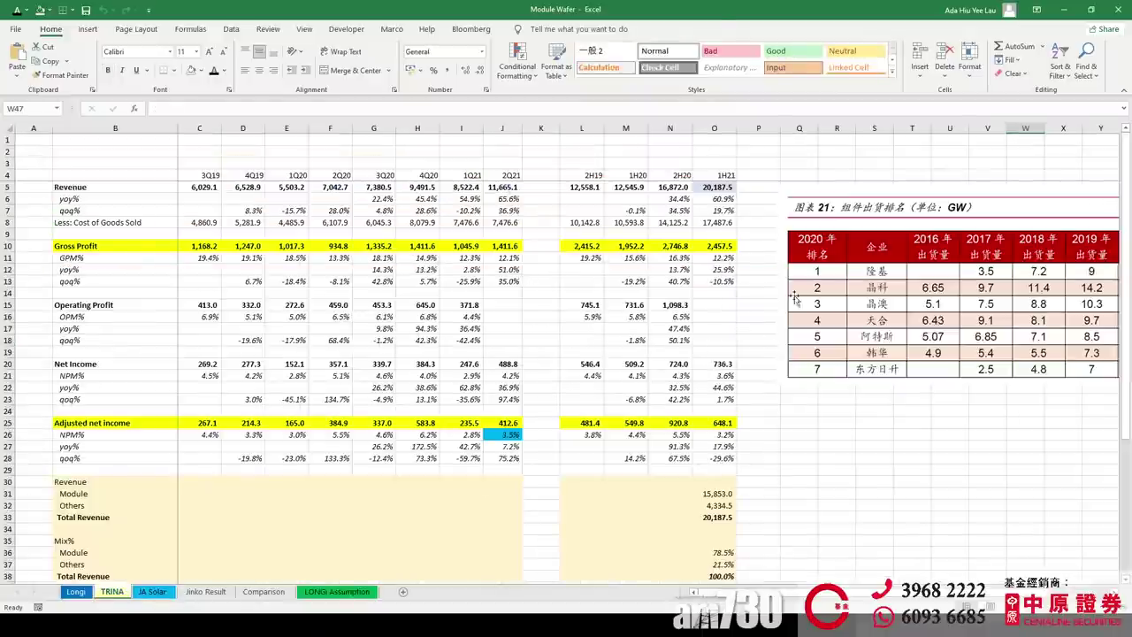
{"action": "left_click", "coordinate": [717, 201]}
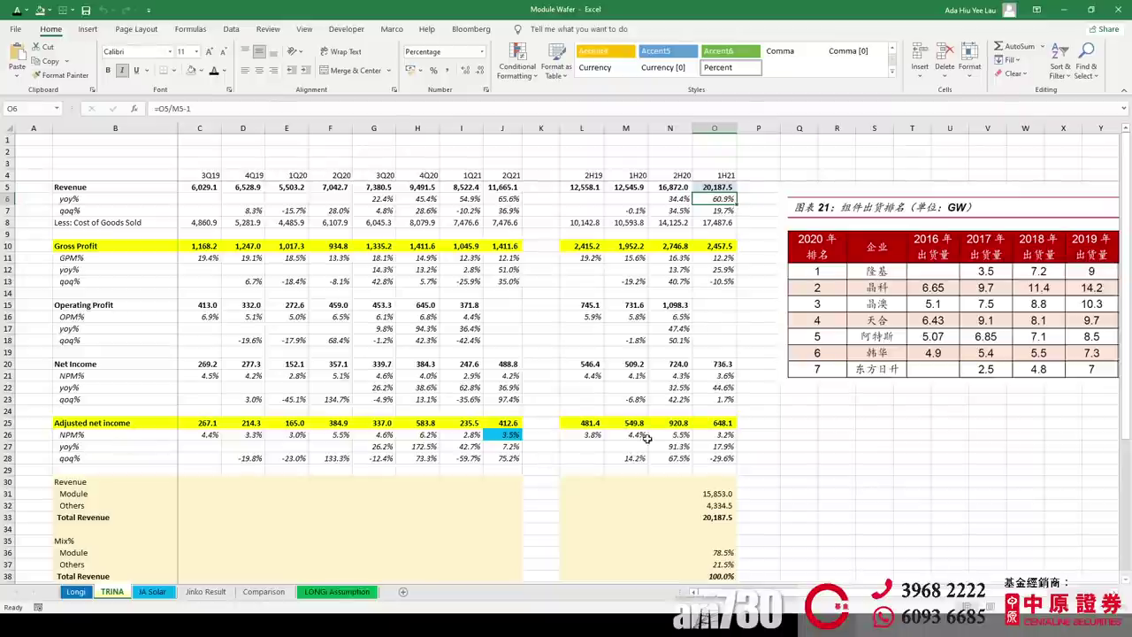
{"action": "left_click", "coordinate": [715, 447]}
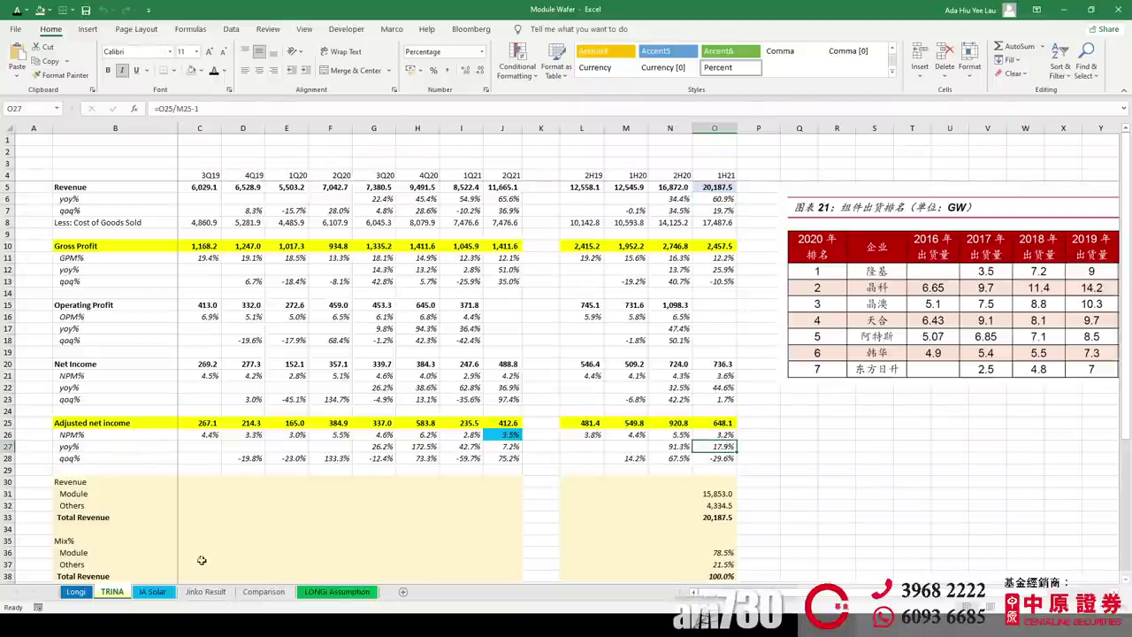
{"action": "left_click", "coordinate": [152, 591]}
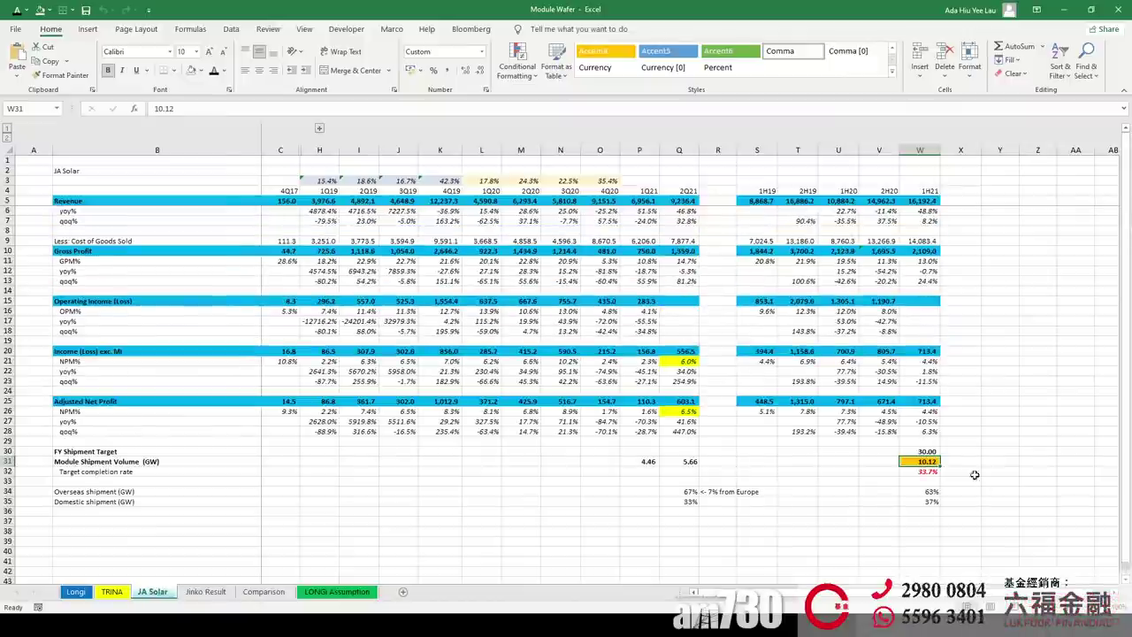
{"action": "left_click", "coordinate": [925, 421]}
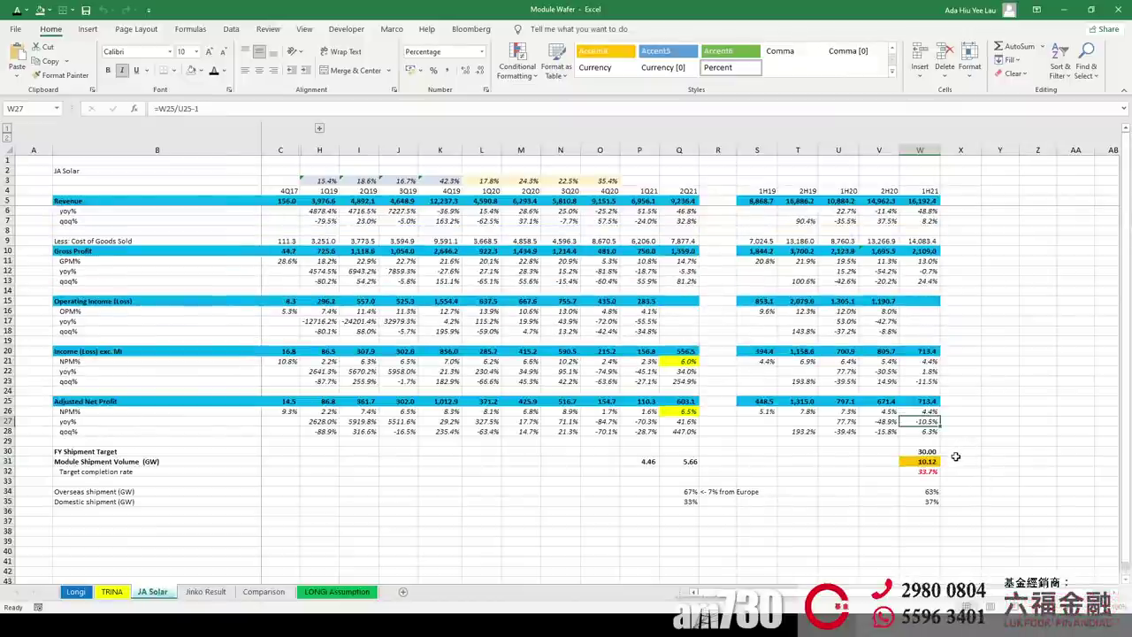
Return to the Longi sheet and examine the attributable net profit margin for 2Q21.
{"action": "left_click", "coordinate": [75, 591]}
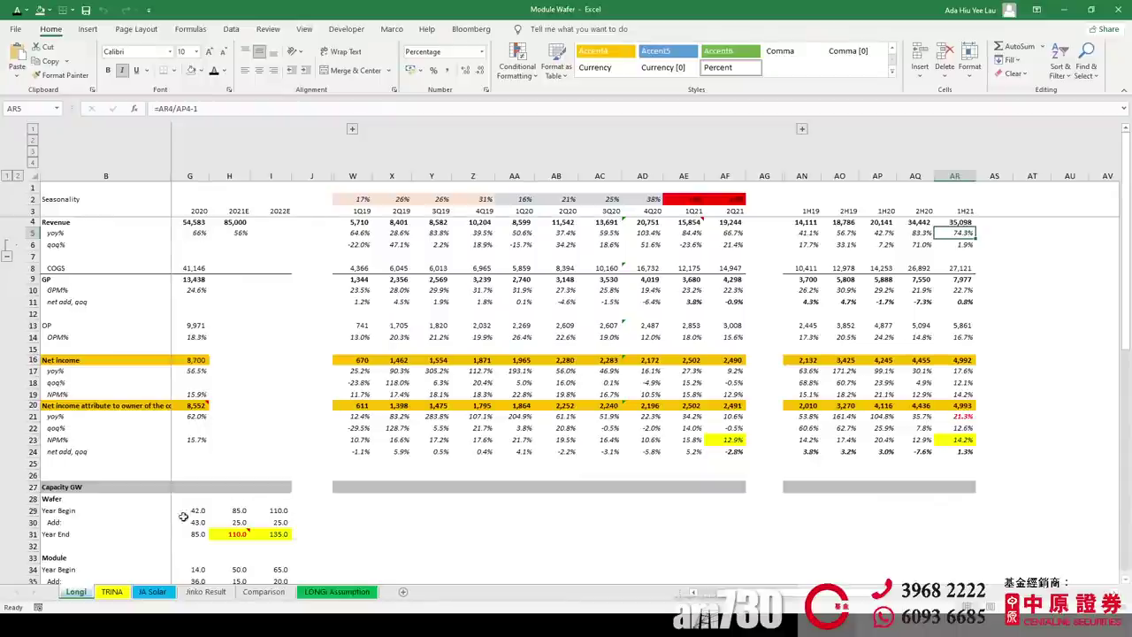
{"action": "left_click", "coordinate": [696, 442]}
{"action": "left_click", "coordinate": [722, 441]}
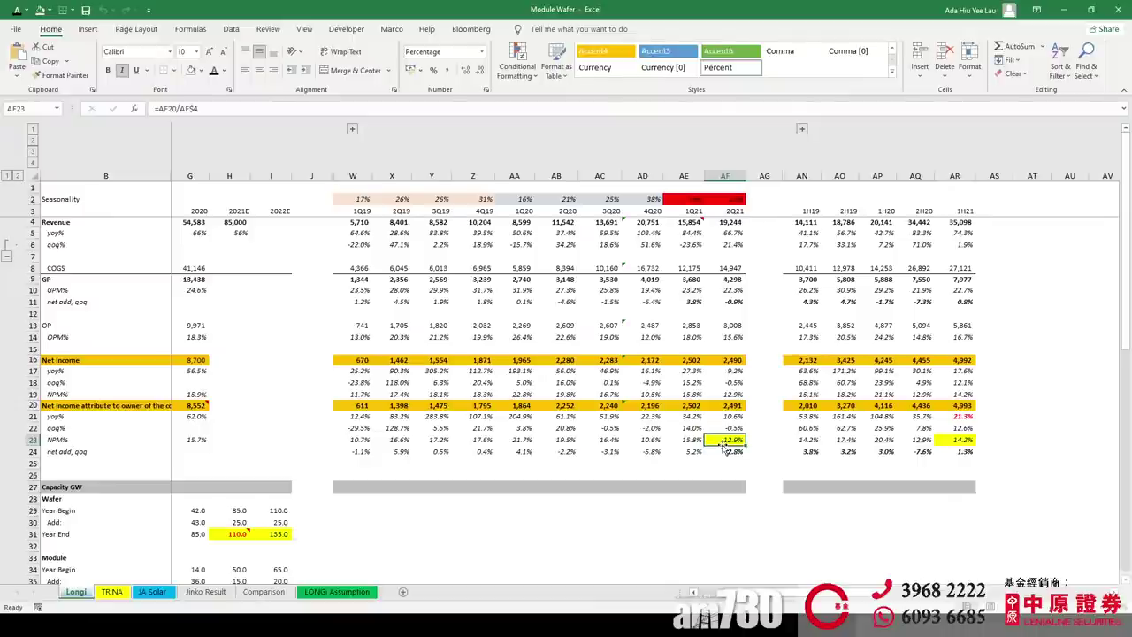
Compare Longi's gross profit margins for 4Q20, 1Q21 and 2Q21.
{"action": "key", "text": "Up"}
{"action": "key", "text": "Up"}
{"action": "key", "text": "Up"}
{"action": "key", "text": "Up"}
{"action": "key", "text": "Up"}
{"action": "key", "text": "Up"}
{"action": "key", "text": "Up"}
{"action": "key", "text": "Up"}
{"action": "key", "text": "Up"}
{"action": "key", "text": "Up"}
{"action": "key", "text": "Up"}
{"action": "key", "text": "Up"}
{"action": "key", "text": "Up"}
{"action": "key", "text": "Up"}
{"action": "key", "text": "Up"}
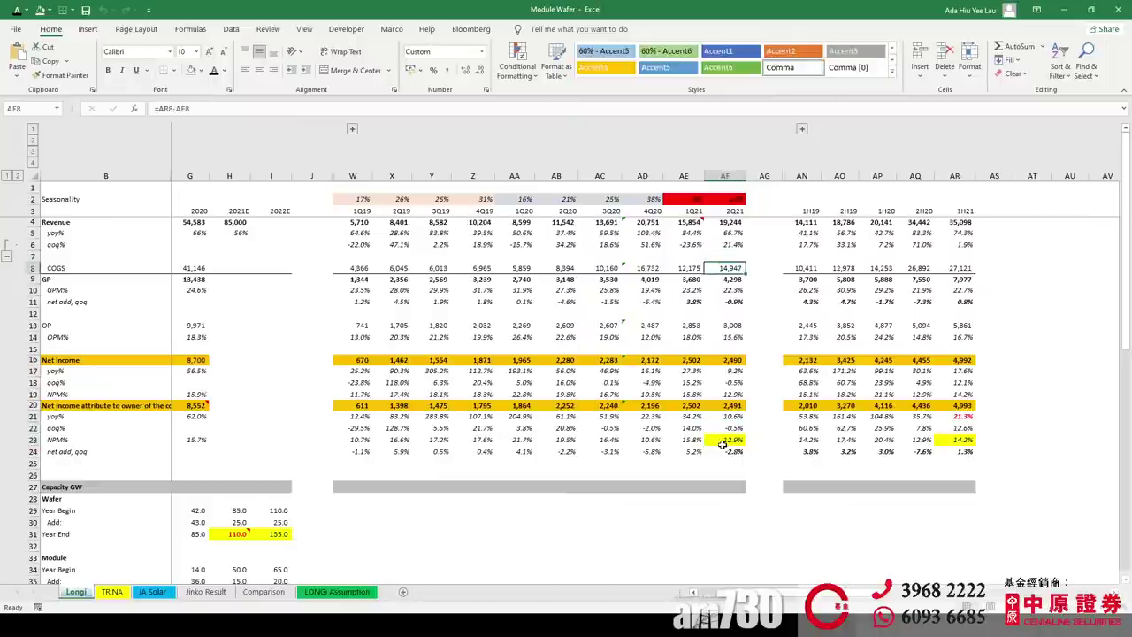
{"action": "key", "text": "Down"}
{"action": "key", "text": "Down"}
{"action": "key", "text": "Left"}
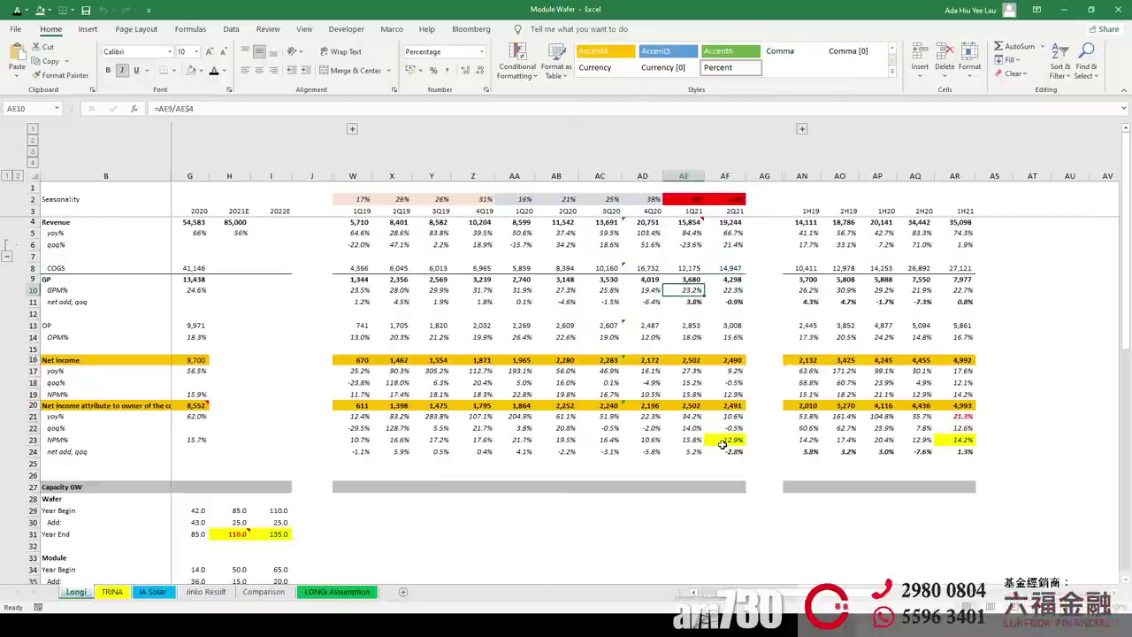
{"action": "key", "text": "Left"}
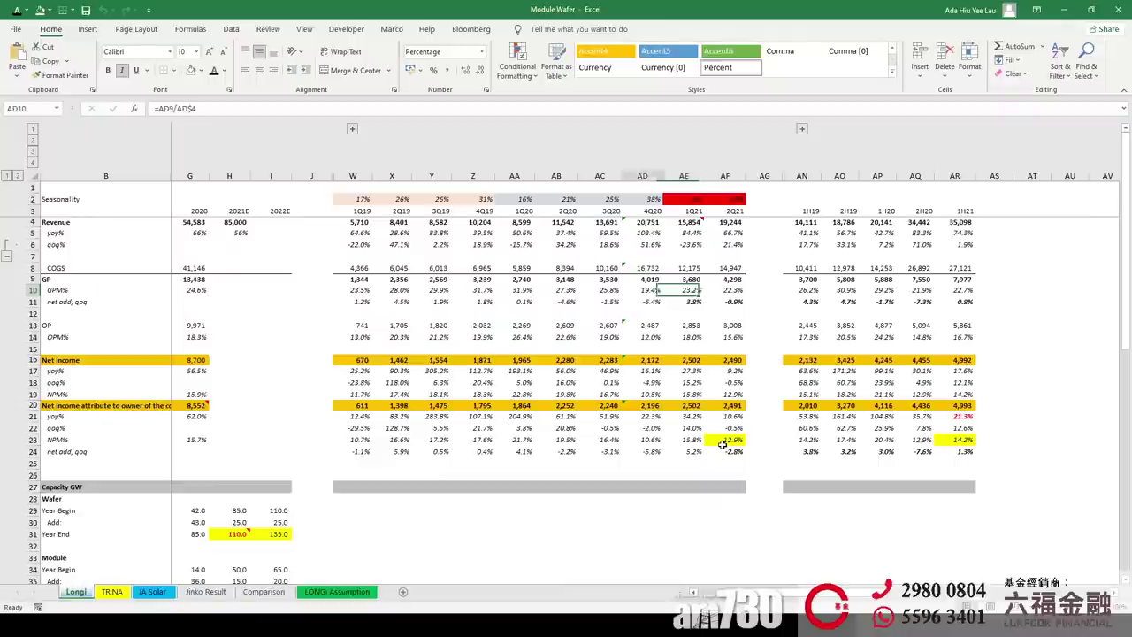
{"action": "key", "text": "Right"}
{"action": "key", "text": "Right"}
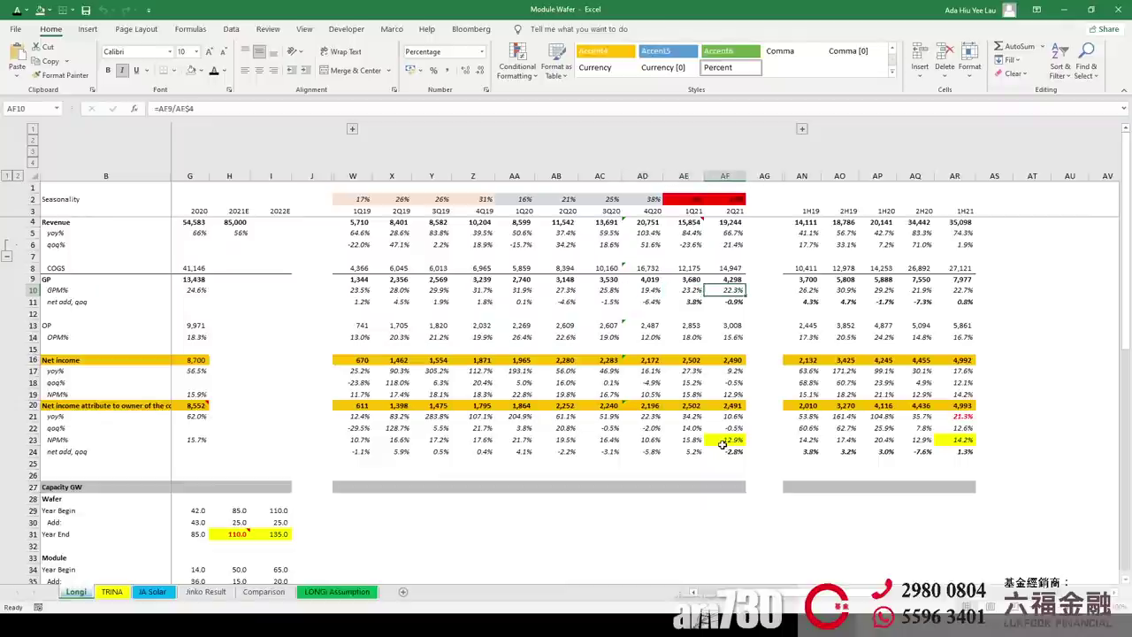
Review the 2Q21 operating profit and operating margin rows on the Longi sheet.
{"action": "key", "text": "Down"}
{"action": "key", "text": "Down"}
{"action": "key", "text": "Down"}
{"action": "key", "text": "Down"}
{"action": "key", "text": "Down"}
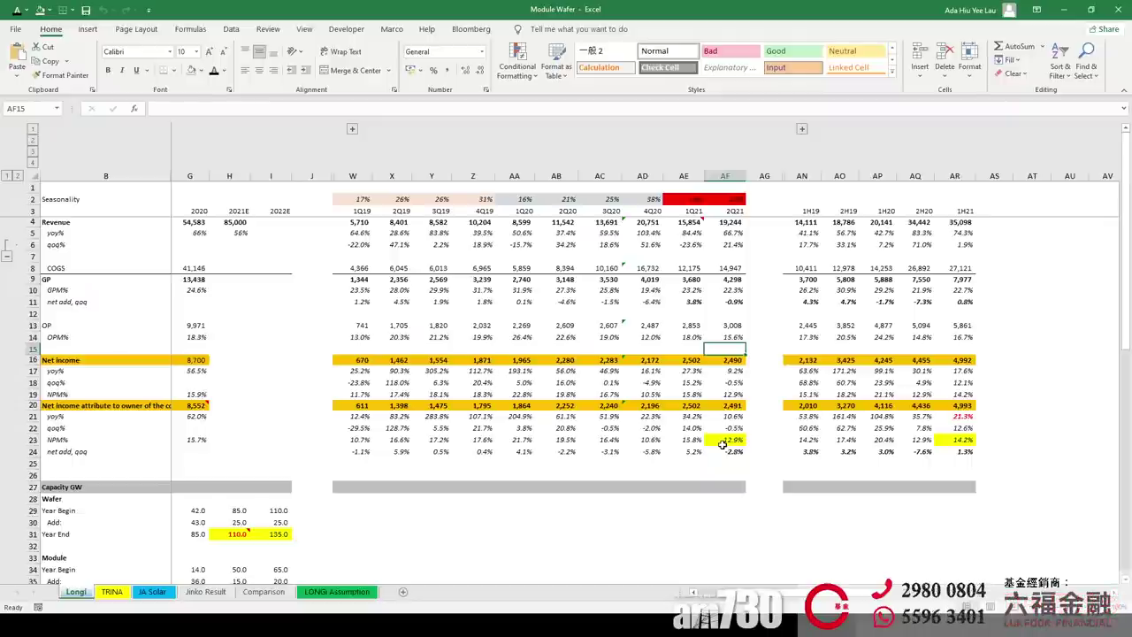
Go through Longi's half-year margin and net income figures up to the 1H21 attributable net profit margin.
{"action": "key", "text": "Up"}
{"action": "key", "text": "Up"}
{"action": "key", "text": "Up"}
{"action": "key", "text": "Up"}
{"action": "key", "text": "Right"}
{"action": "key", "text": "Right"}
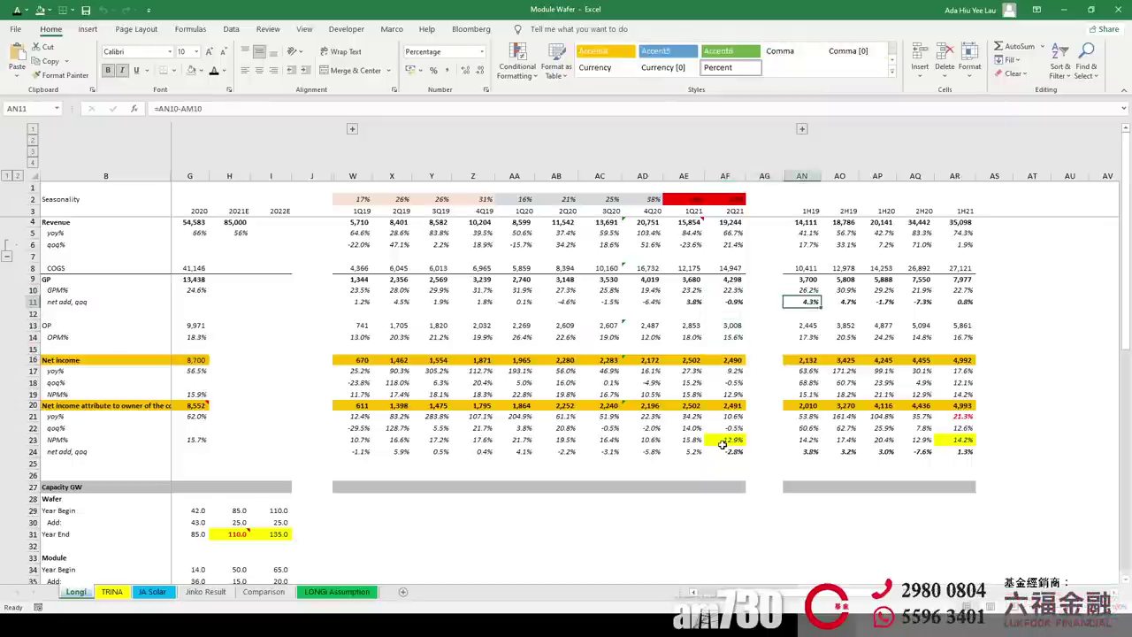
{"action": "key", "text": "Right"}
{"action": "key", "text": "Right"}
{"action": "key", "text": "Right"}
{"action": "key", "text": "Down"}
{"action": "key", "text": "Down"}
{"action": "key", "text": "Down"}
{"action": "key", "text": "Down"}
{"action": "key", "text": "Down"}
{"action": "key", "text": "Down"}
{"action": "key", "text": "Down"}
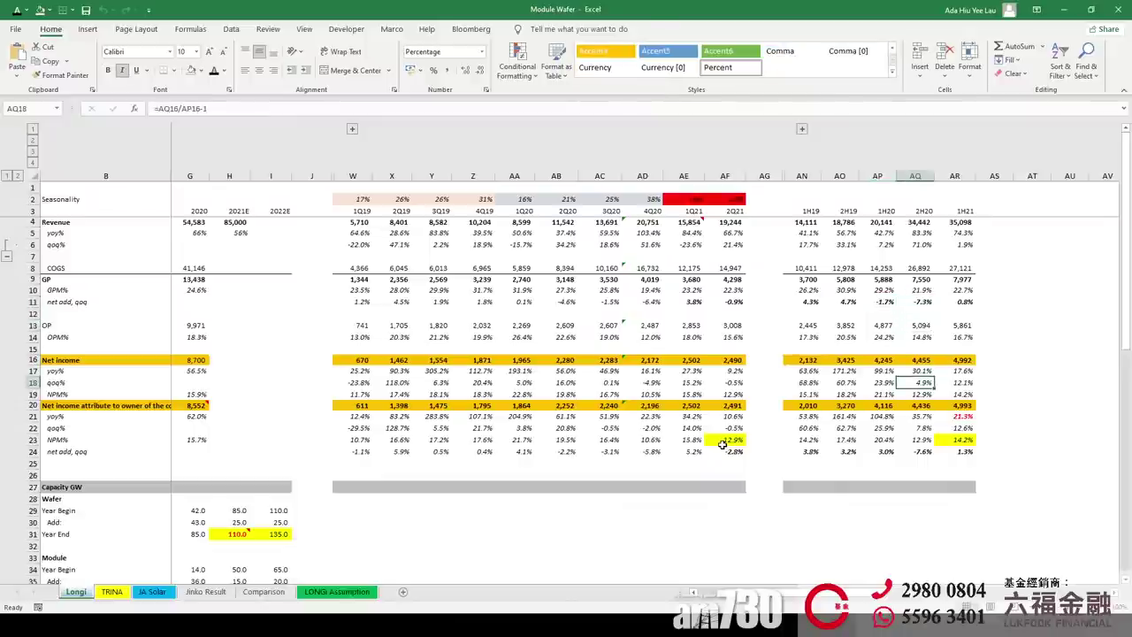
{"action": "key", "text": "Down"}
{"action": "key", "text": "Down"}
{"action": "key", "text": "Down"}
{"action": "key", "text": "Down"}
{"action": "key", "text": "Right"}
{"action": "key", "text": "Down"}
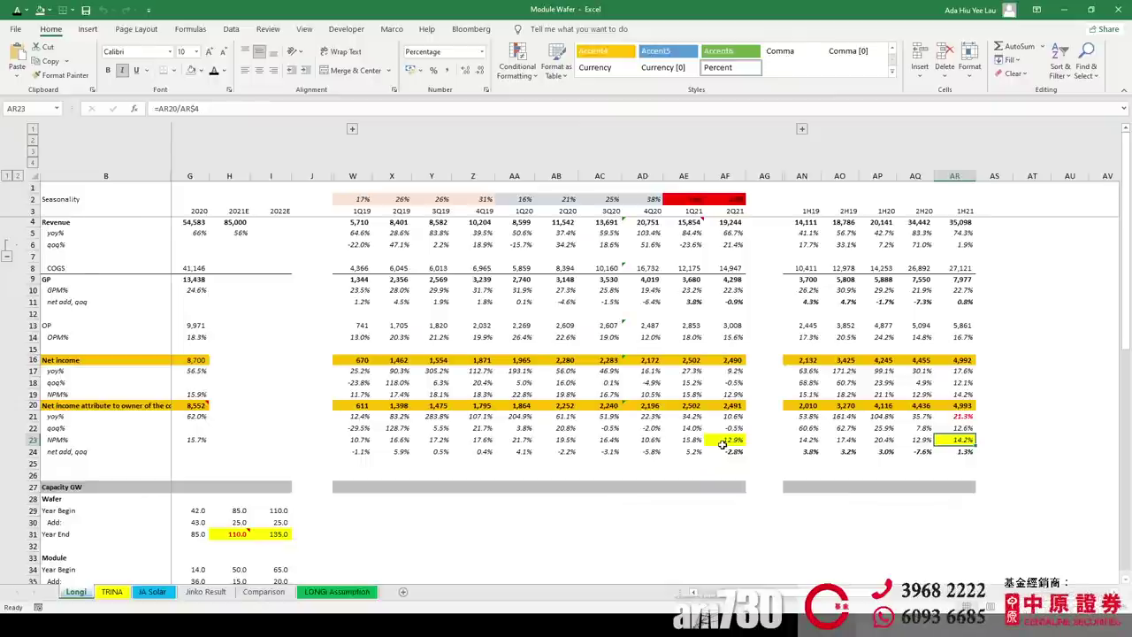
Examine the Module Shipment GW row in Longi's guidance section and its commented 1H21 value.
{"action": "scroll", "coordinate": [800, 508], "scroll_direction": "down", "scroll_amount": 10}
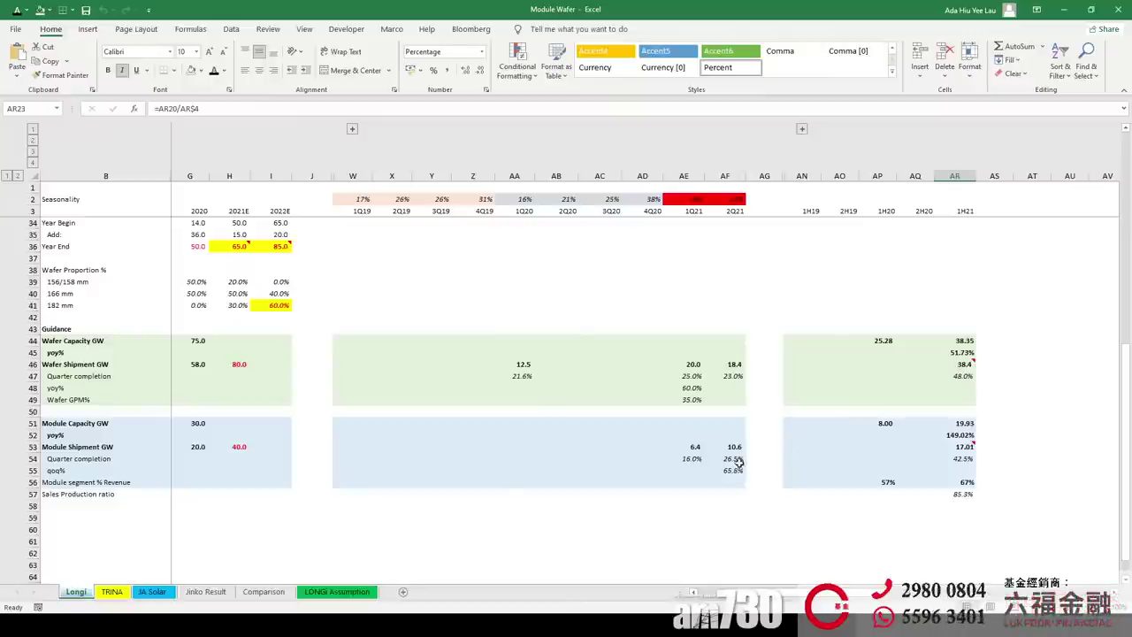
{"action": "left_click", "coordinate": [72, 446]}
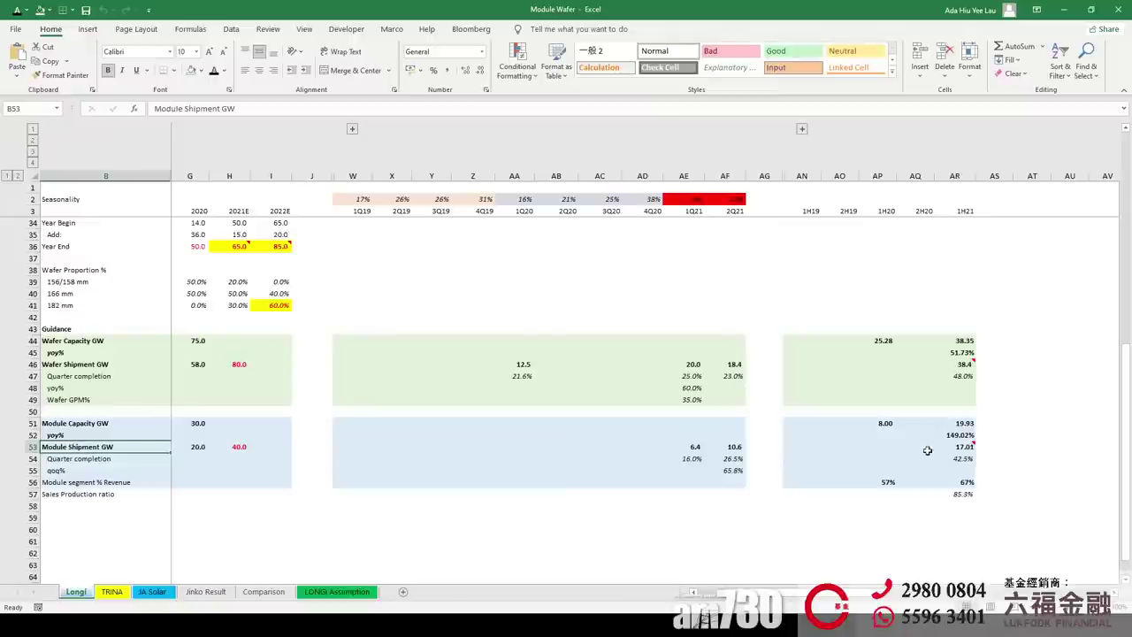
{"action": "scroll", "coordinate": [887, 542], "scroll_direction": "up", "scroll_amount": 1, "text": "ctrl"}
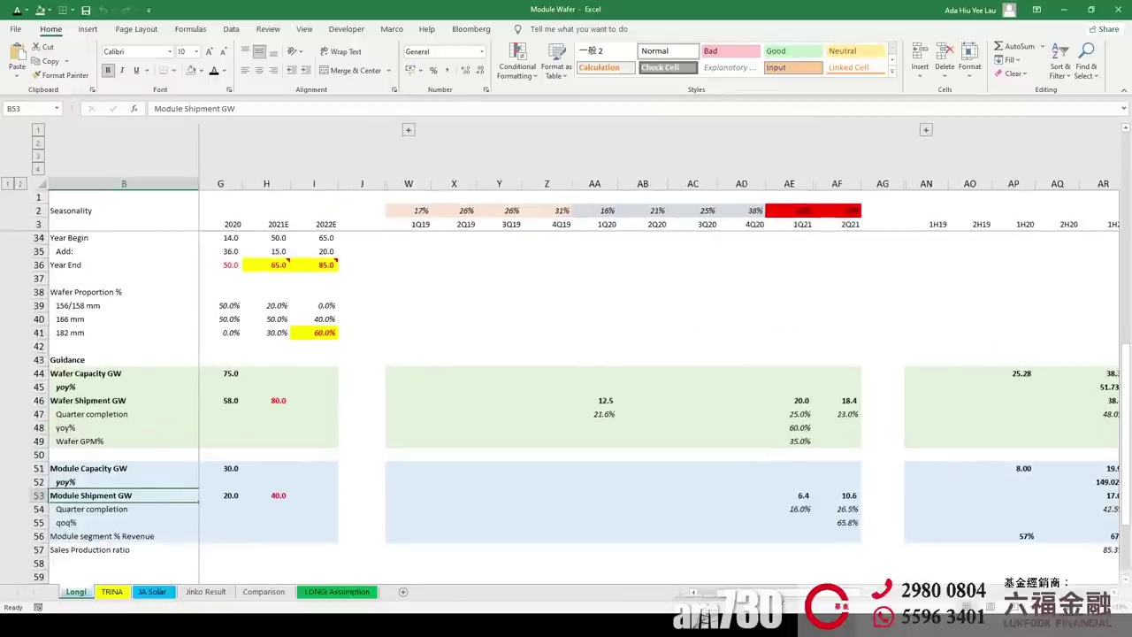
{"action": "scroll", "coordinate": [888, 541], "scroll_direction": "right", "scroll_amount": 2}
{"action": "left_click", "coordinate": [923, 493]}
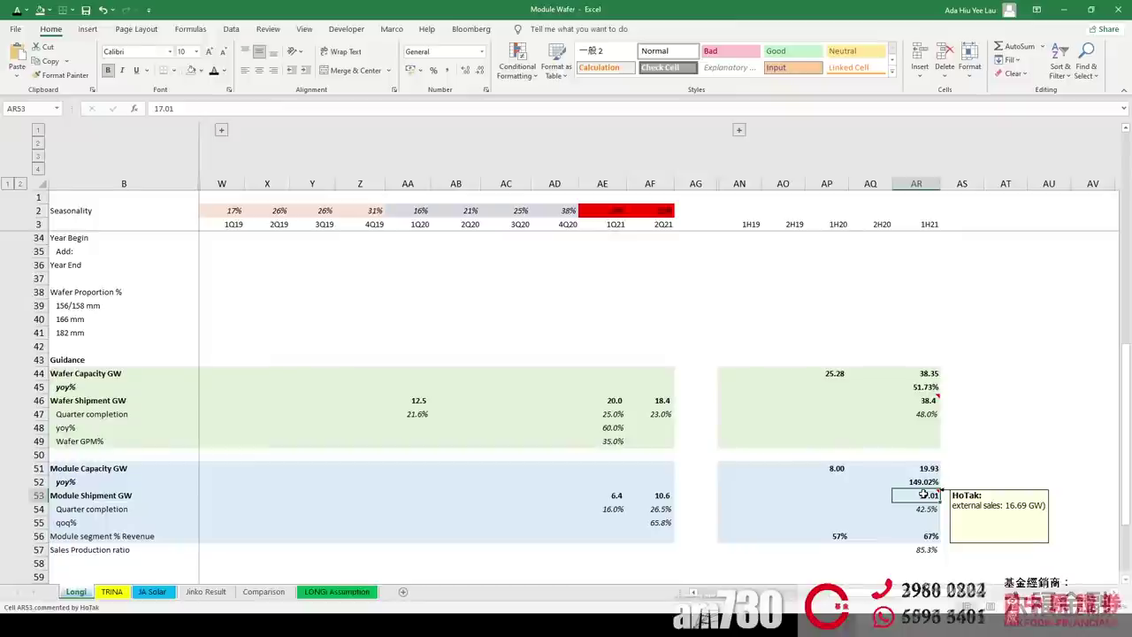
Check the 1H21 module shipment volume on the TRINA sheet and on the JA Solar sheet for comparison.
{"action": "left_click", "coordinate": [112, 592]}
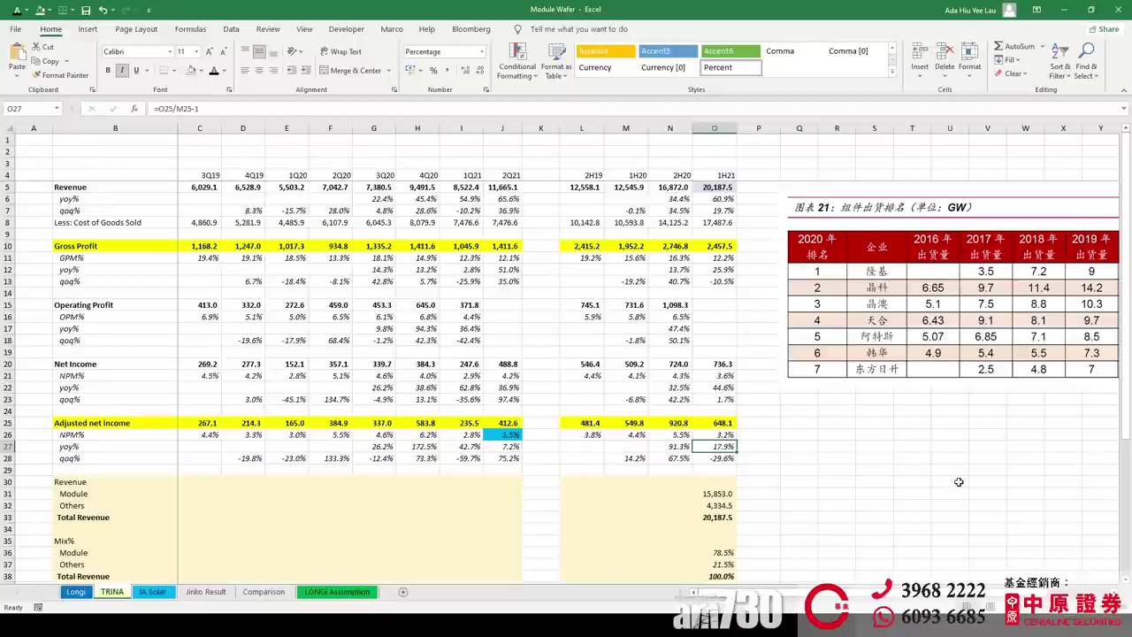
{"action": "scroll", "coordinate": [852, 486], "scroll_direction": "down", "scroll_amount": 5}
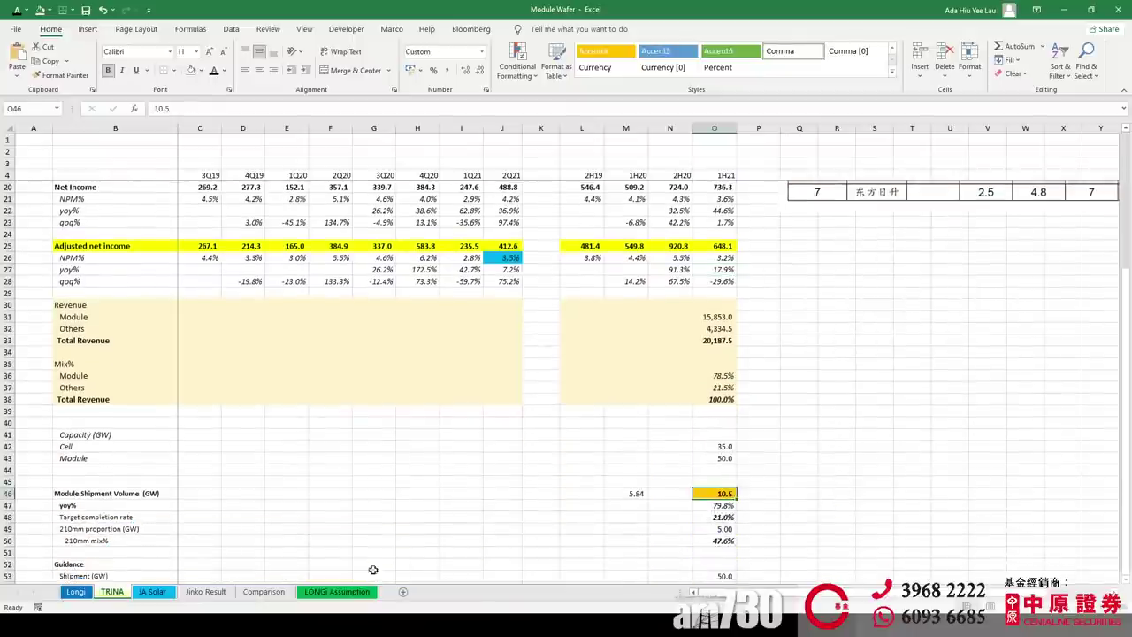
{"action": "left_click", "coordinate": [152, 590]}
{"action": "left_click", "coordinate": [916, 462]}
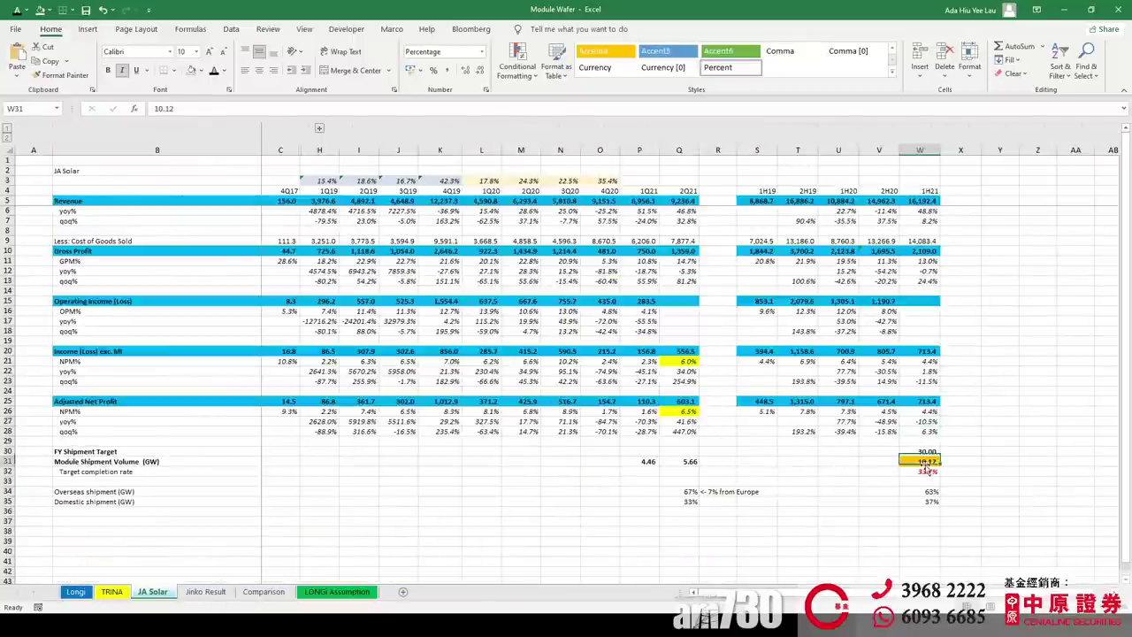
Return to the Longi sheet and examine the wafer shipment guidance for 2021E and 2022E.
{"action": "left_click", "coordinate": [75, 591]}
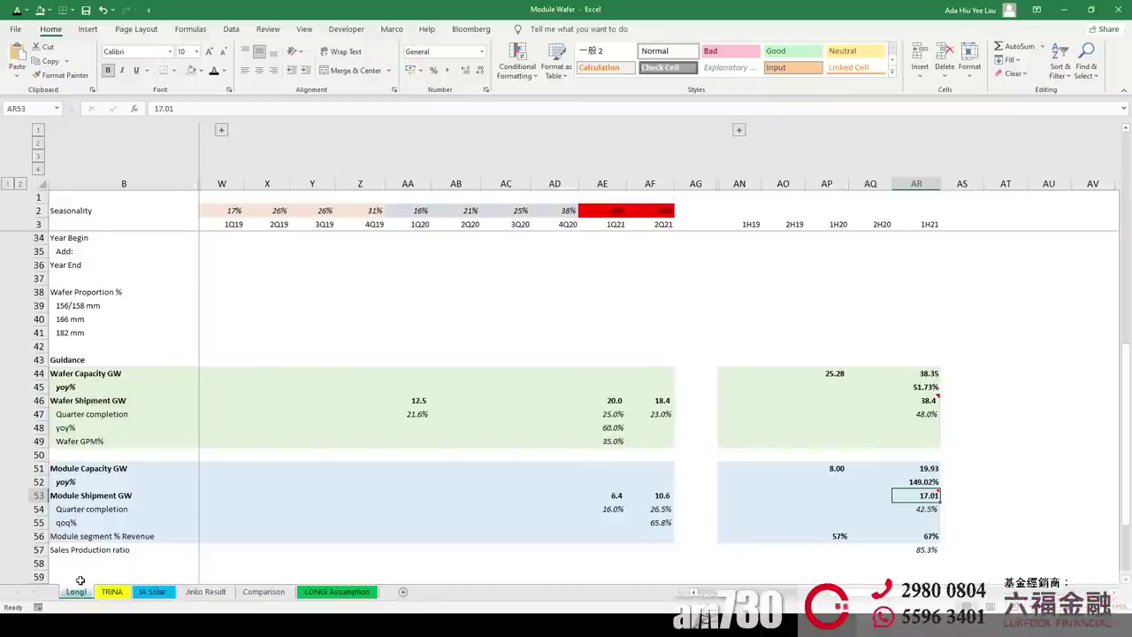
{"action": "mouse_move", "coordinate": [919, 505]}
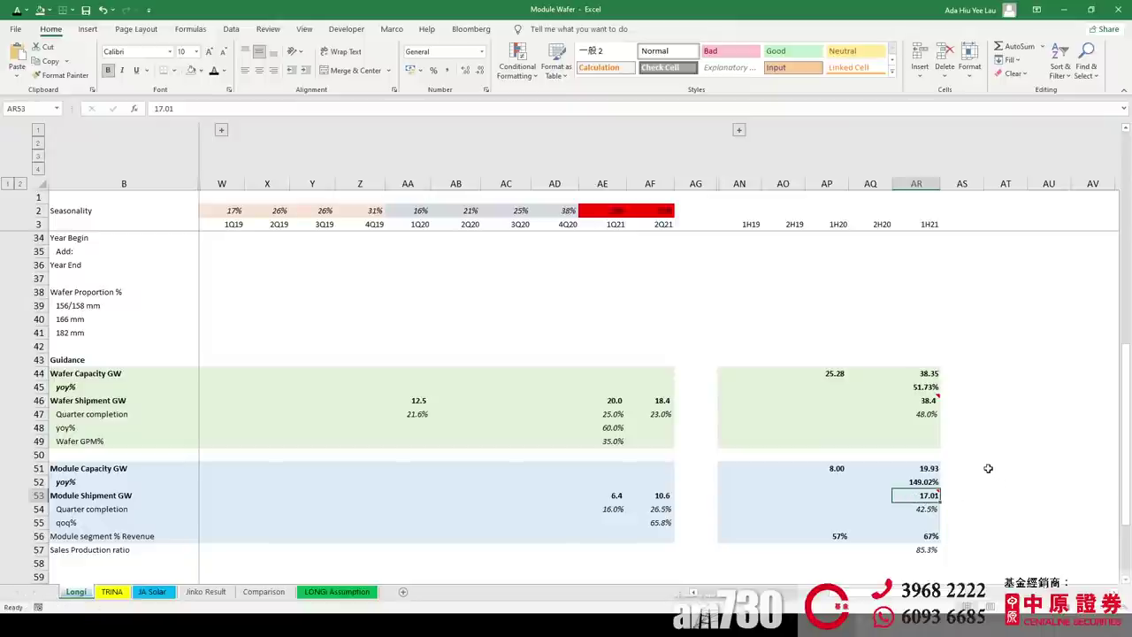
{"action": "left_click", "coordinate": [694, 591]}
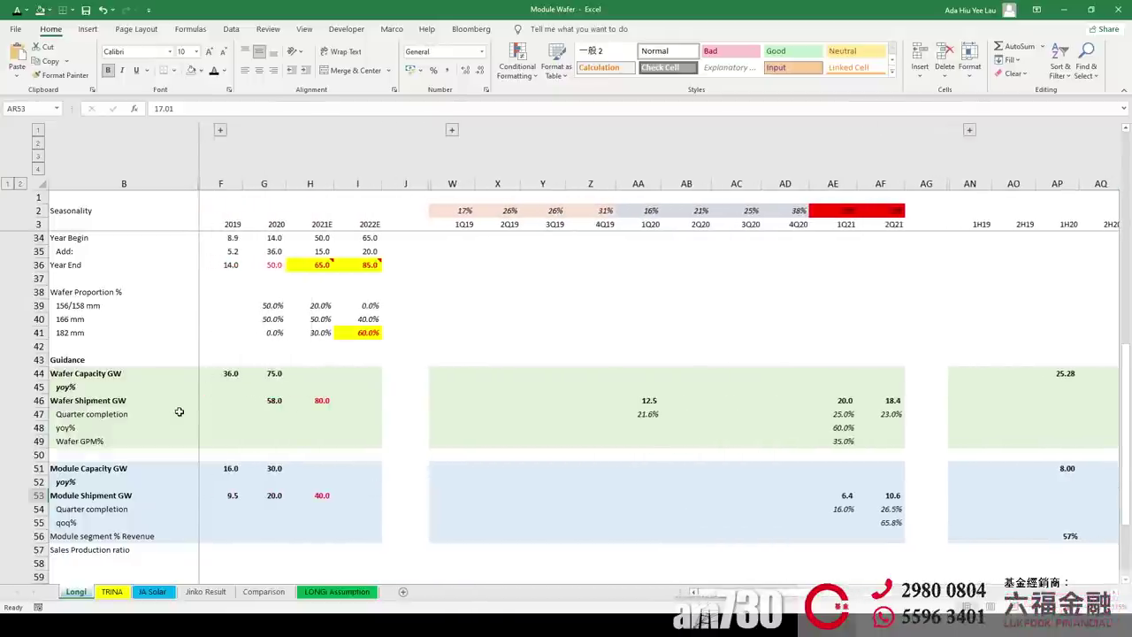
{"action": "left_click", "coordinate": [327, 403]}
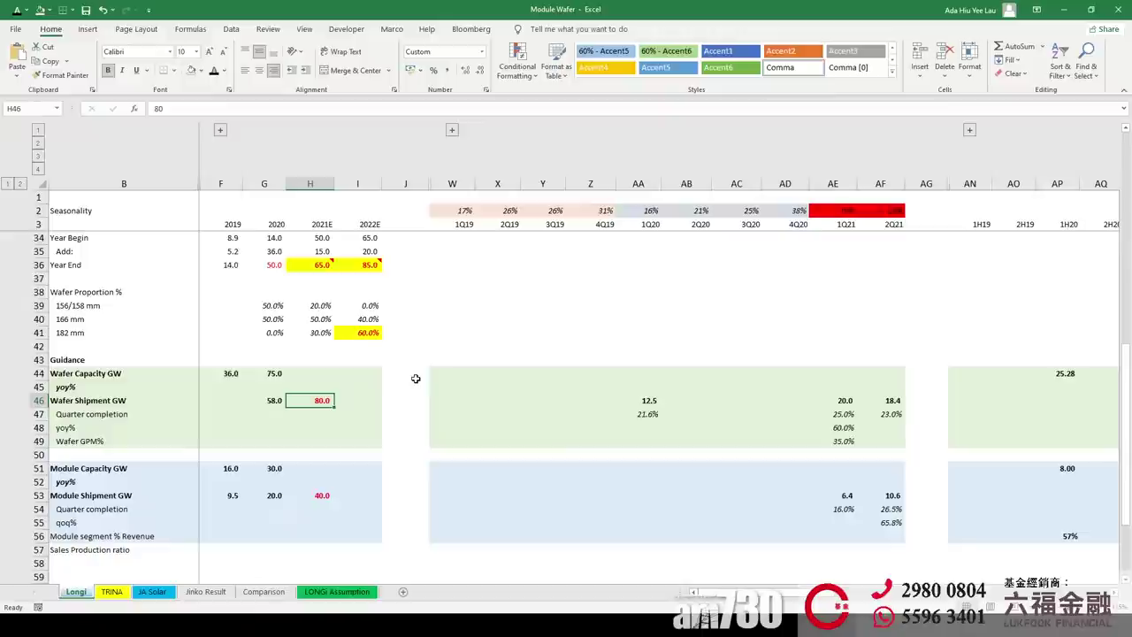
{"action": "left_click", "coordinate": [365, 404]}
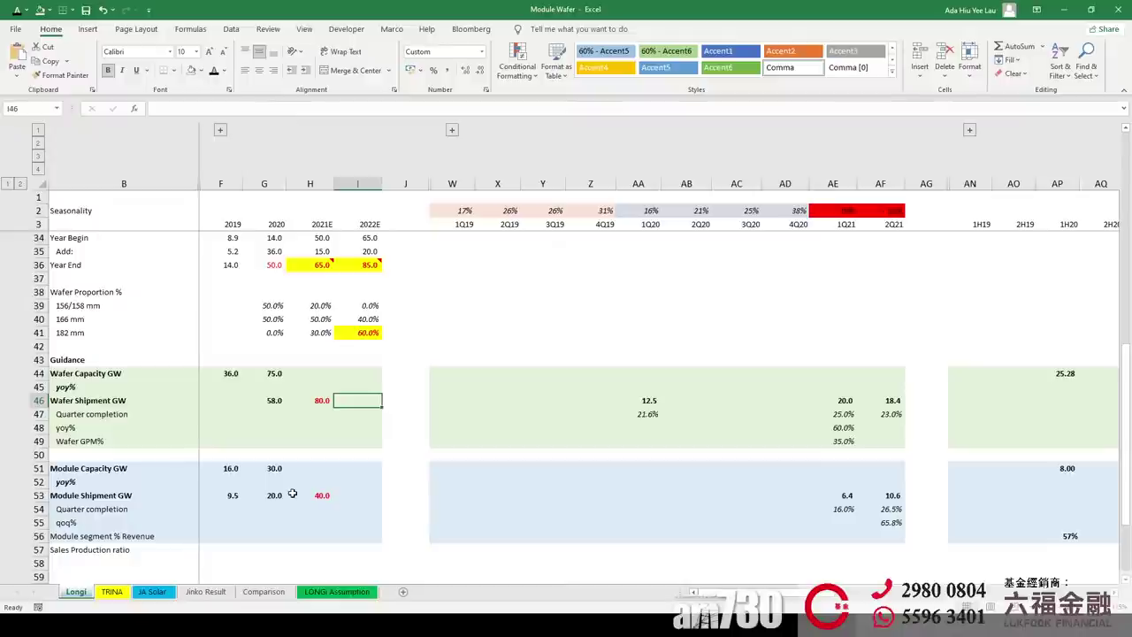
Review Longi's 1H21 results again, down to the net add row beneath the attributable net profit margin.
{"action": "scroll", "coordinate": [750, 482], "scroll_direction": "up", "scroll_amount": 10}
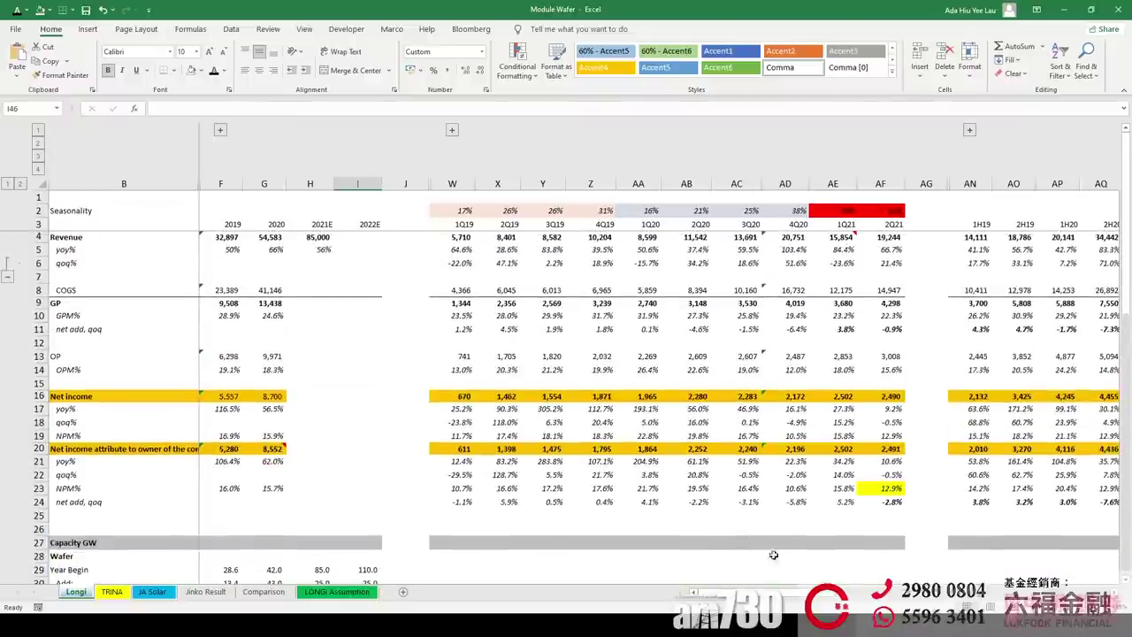
{"action": "left_click_drag", "start_coordinate": [801, 597], "coordinate": [851, 598]}
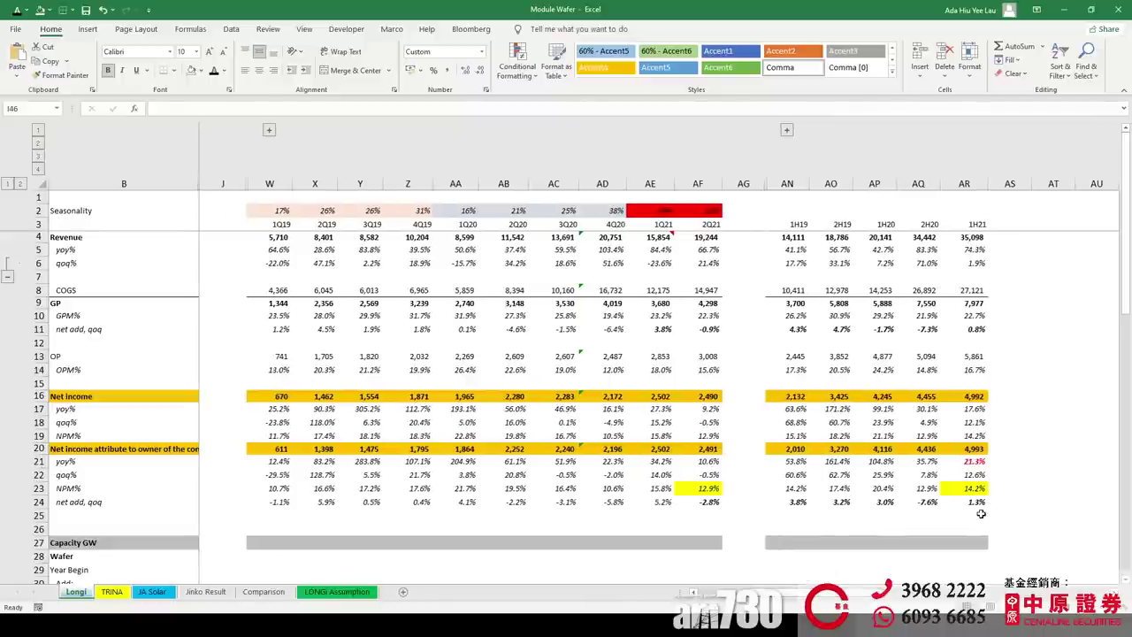
{"action": "left_click", "coordinate": [973, 516]}
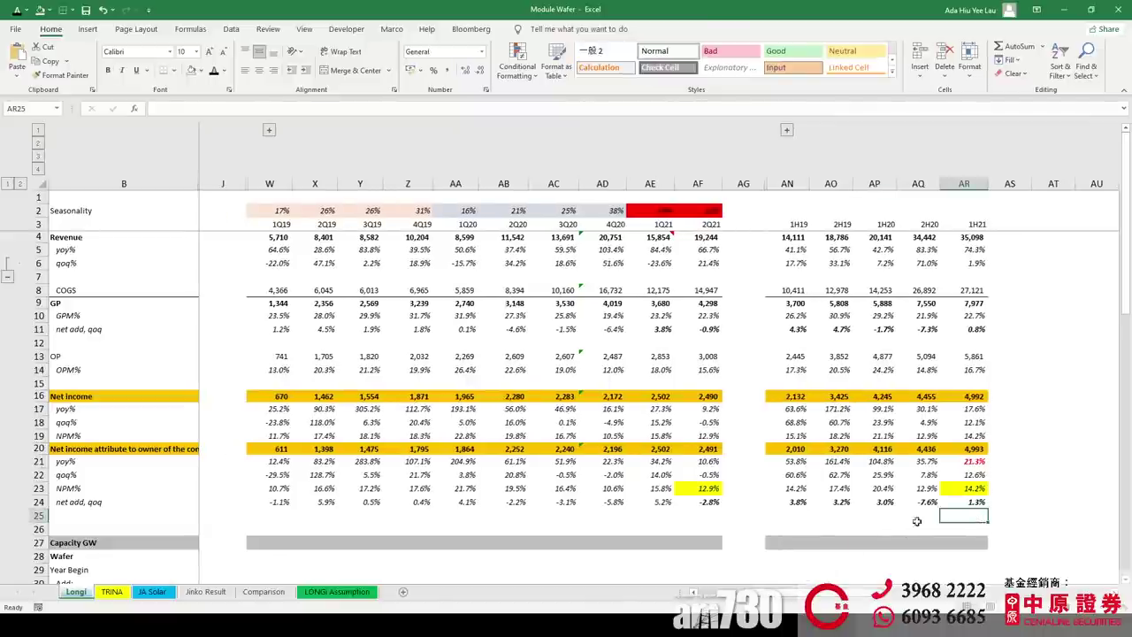
Review Longi's half-year net add row, then its capacity section and the wafer and module capacity and shipment guidance.
{"action": "left_click", "coordinate": [794, 517]}
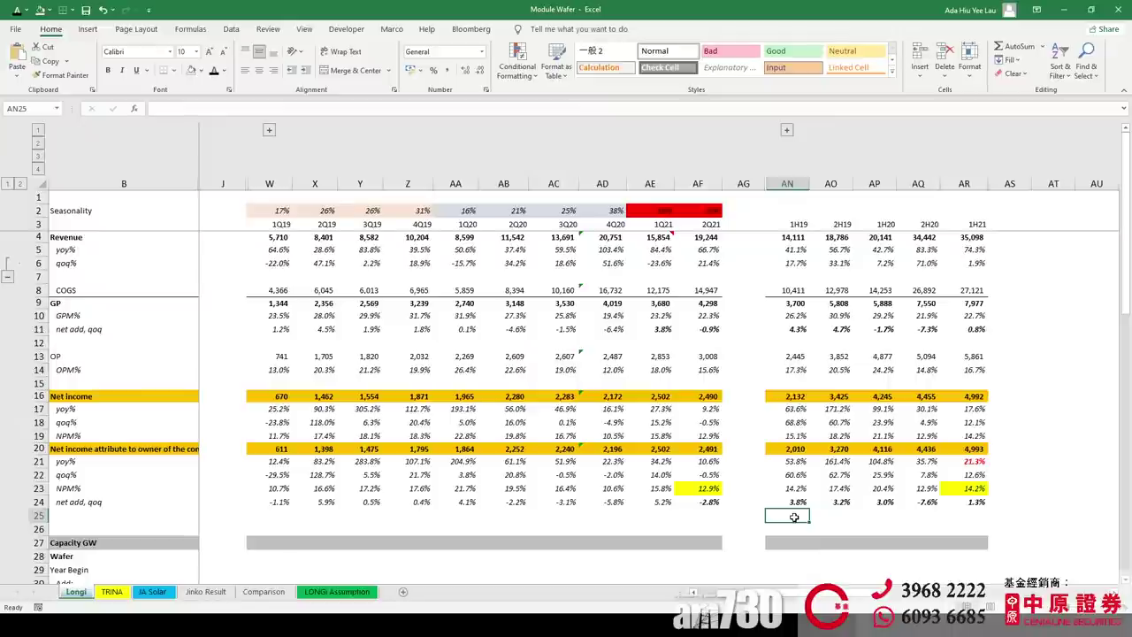
{"action": "left_click", "coordinate": [734, 557]}
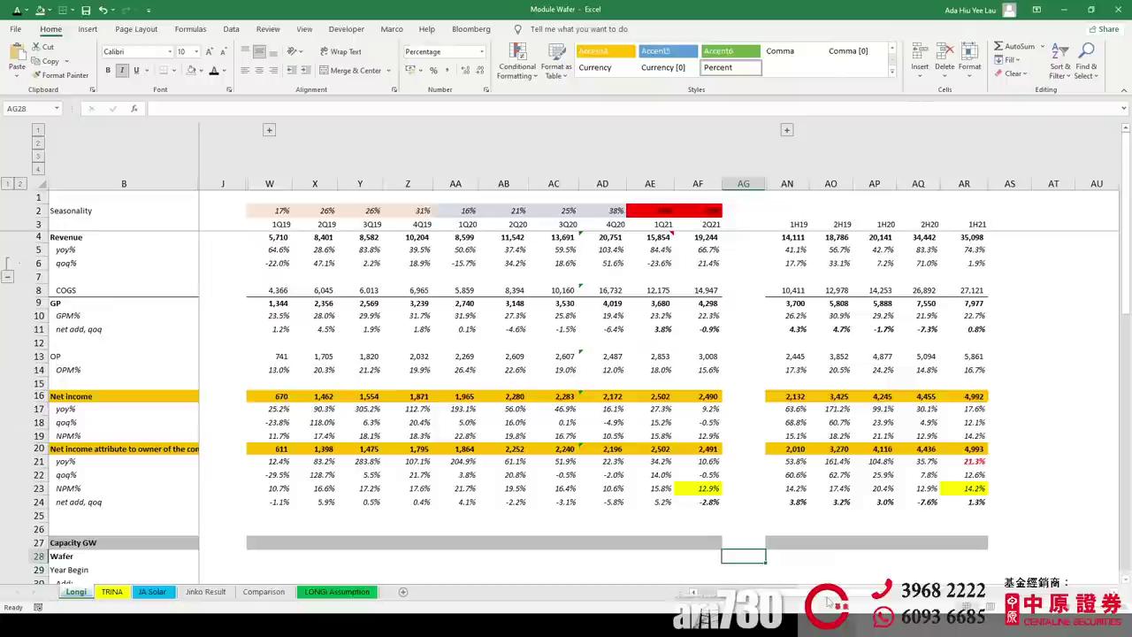
{"action": "scroll", "coordinate": [829, 601], "scroll_direction": "left", "scroll_amount": 1}
{"action": "scroll", "coordinate": [829, 601], "scroll_direction": "down", "scroll_amount": 7}
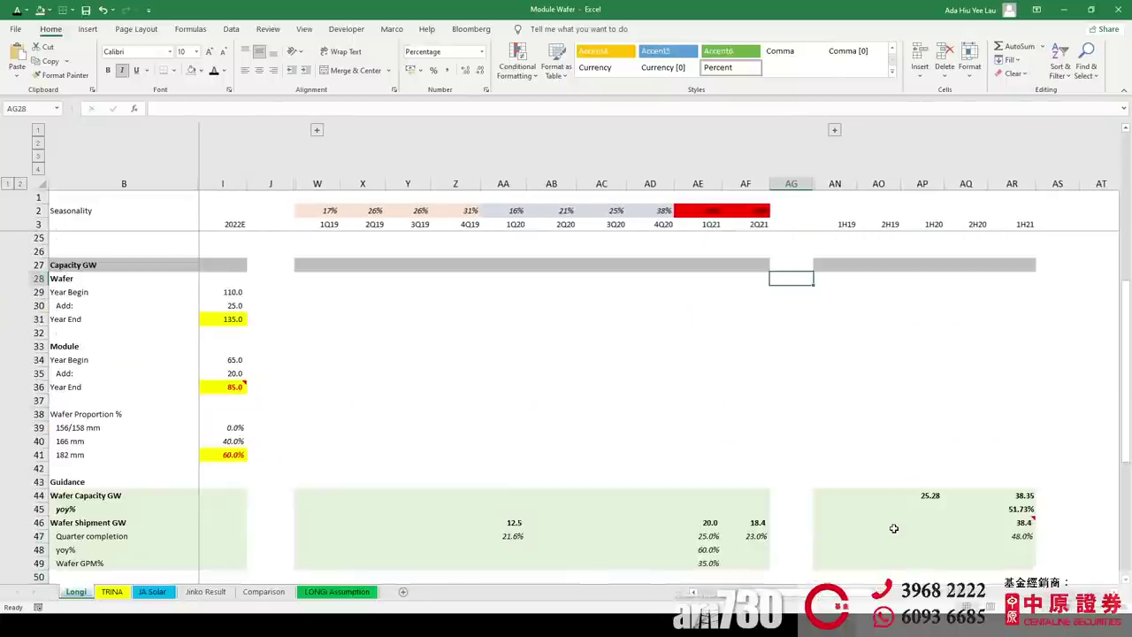
{"action": "scroll", "coordinate": [893, 527], "scroll_direction": "down", "scroll_amount": 4}
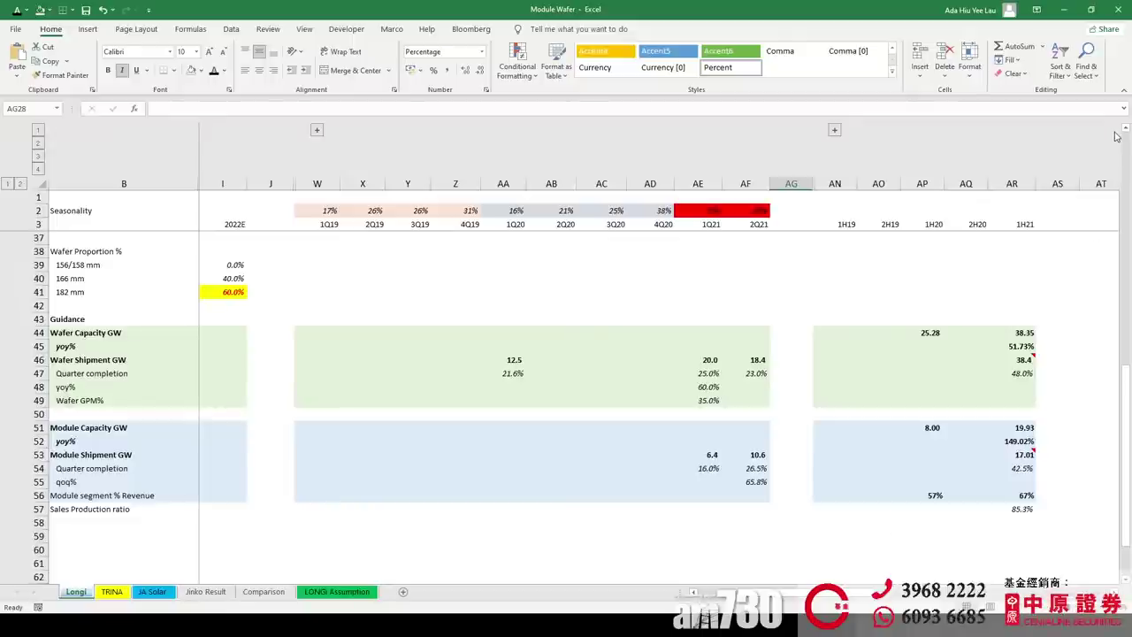
{"action": "scroll", "coordinate": [840, 429], "scroll_direction": "up", "scroll_amount": 9}
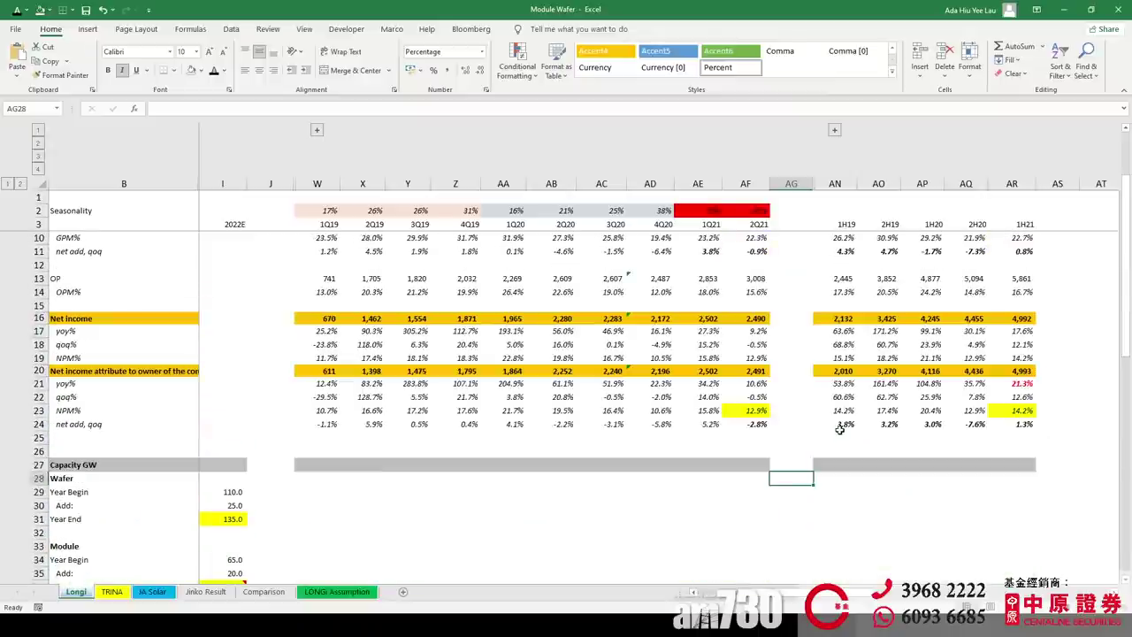
{"action": "scroll", "coordinate": [840, 429], "scroll_direction": "down", "scroll_amount": 2}
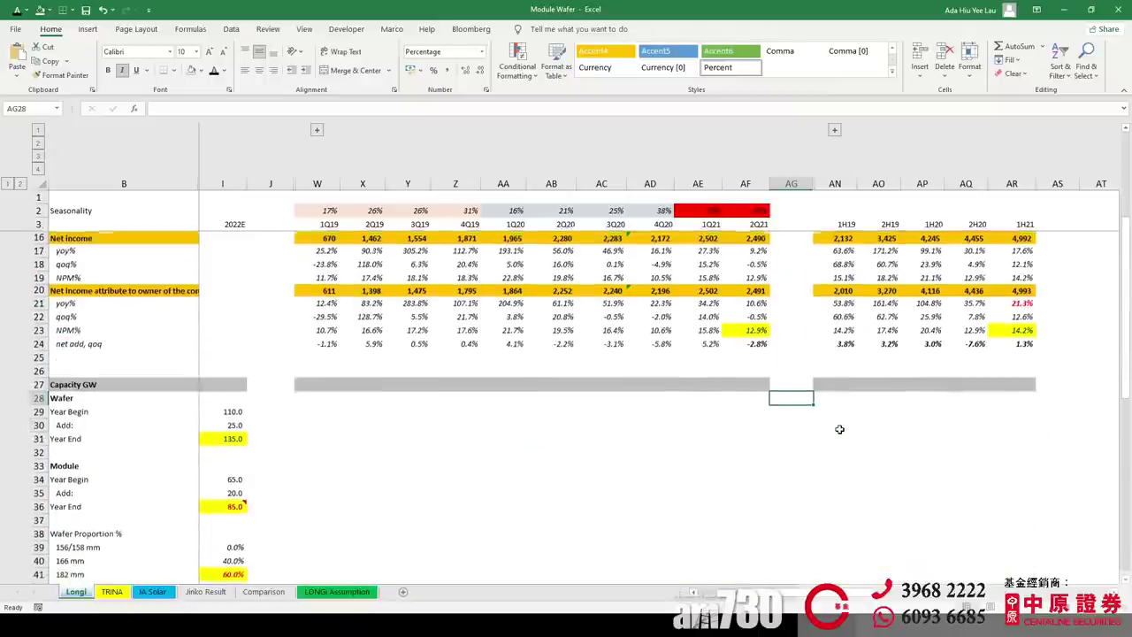
{"action": "scroll", "coordinate": [839, 429], "scroll_direction": "down", "scroll_amount": 6}
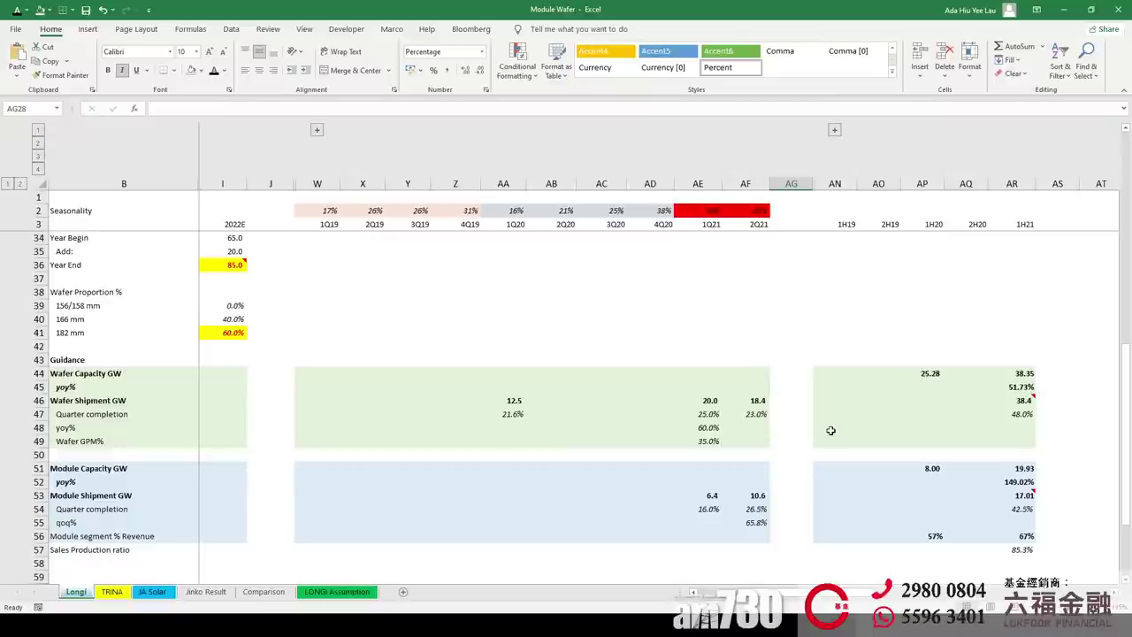
{"action": "left_click", "coordinate": [783, 496]}
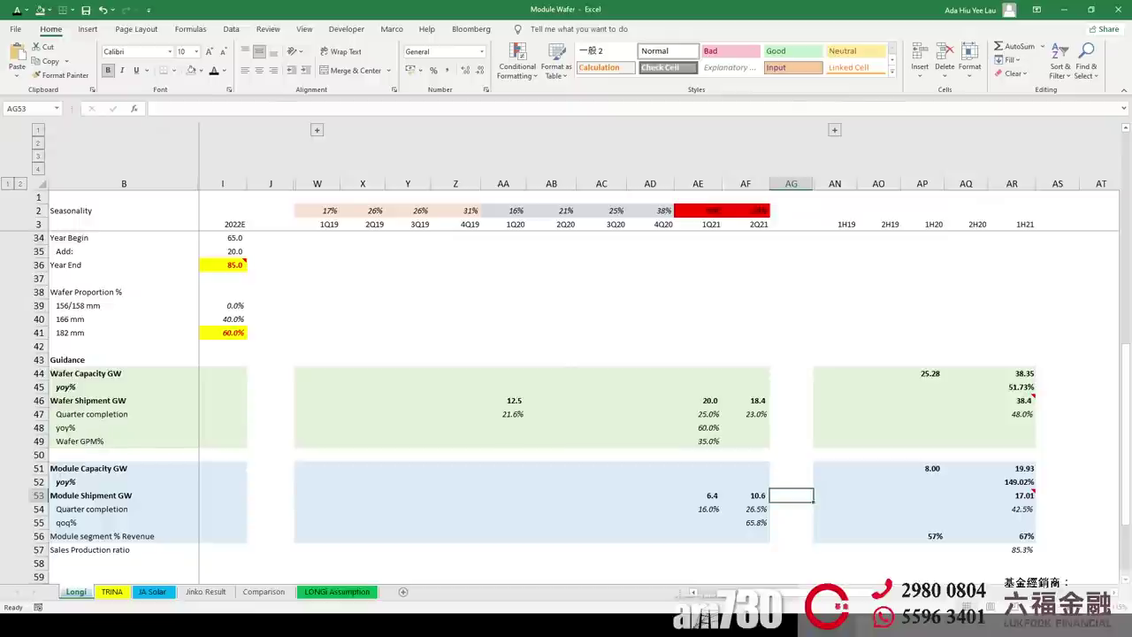
Switch to the MeiTuan vs elema (5) workbook and examine 2Q21 qoq revenue growth, revenue mix and gross margin on sheet 3690.
{"action": "left_click", "coordinate": [246, 626]}
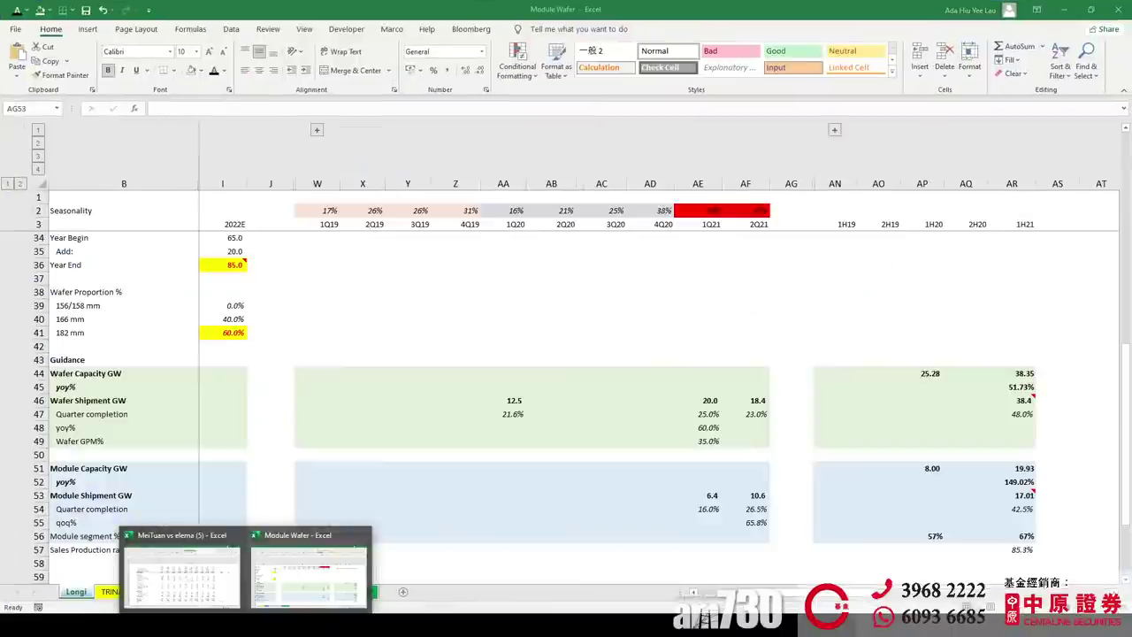
{"action": "left_click", "coordinate": [182, 573]}
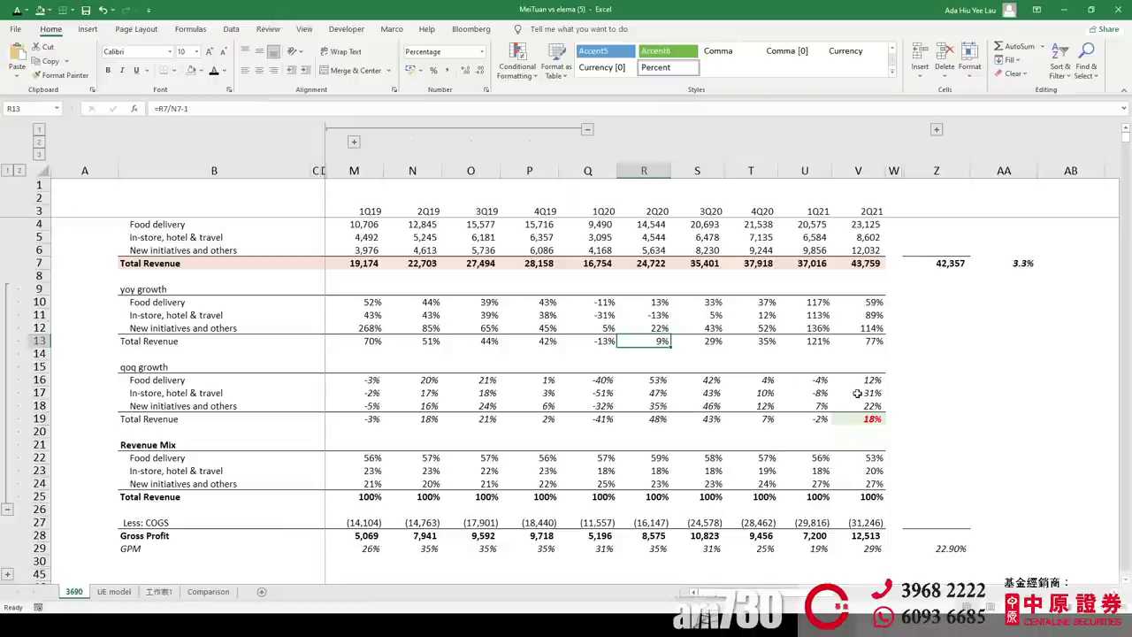
{"action": "left_click", "coordinate": [893, 418]}
{"action": "left_click", "coordinate": [861, 428]}
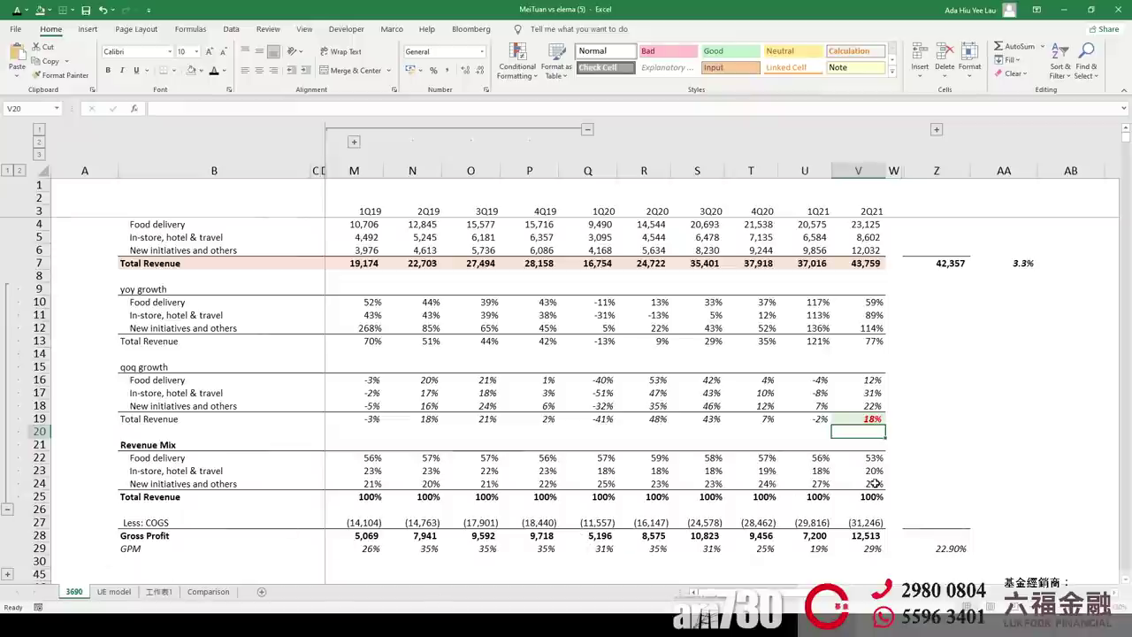
{"action": "scroll", "coordinate": [869, 478], "scroll_direction": "down", "scroll_amount": 2}
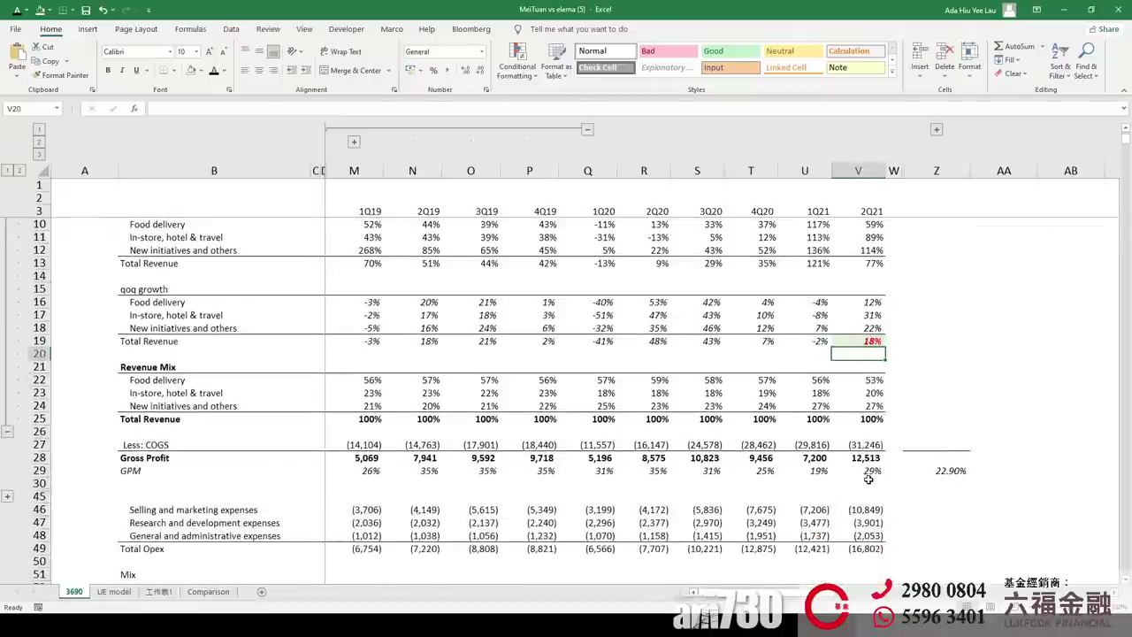
{"action": "scroll", "coordinate": [869, 481], "scroll_direction": "up", "scroll_amount": 2}
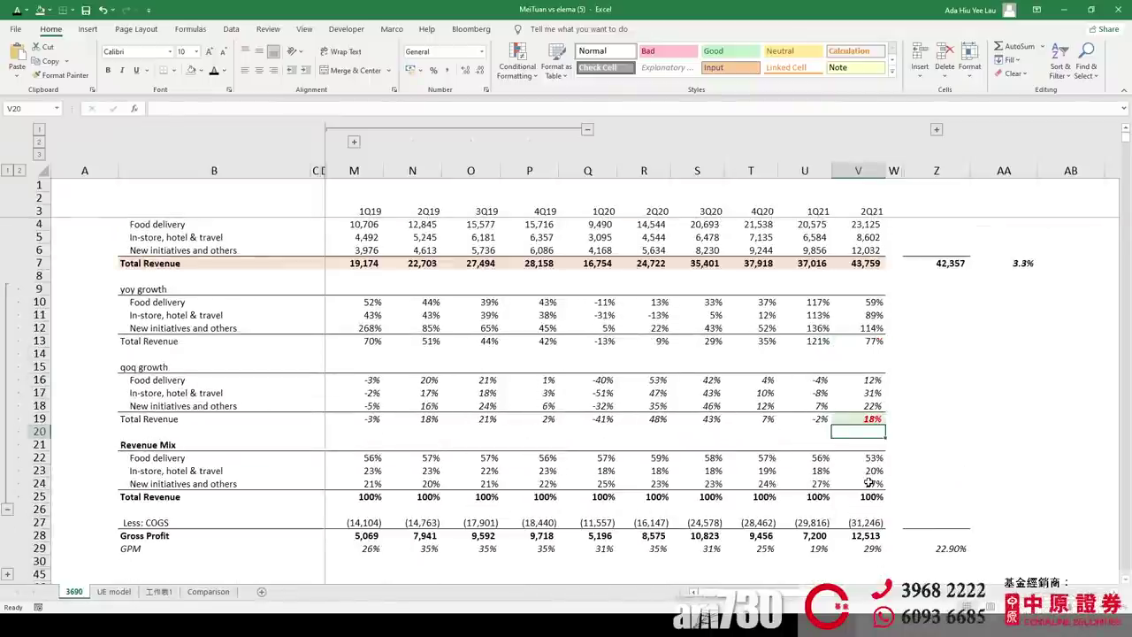
{"action": "scroll", "coordinate": [869, 482], "scroll_direction": "down", "scroll_amount": 5}
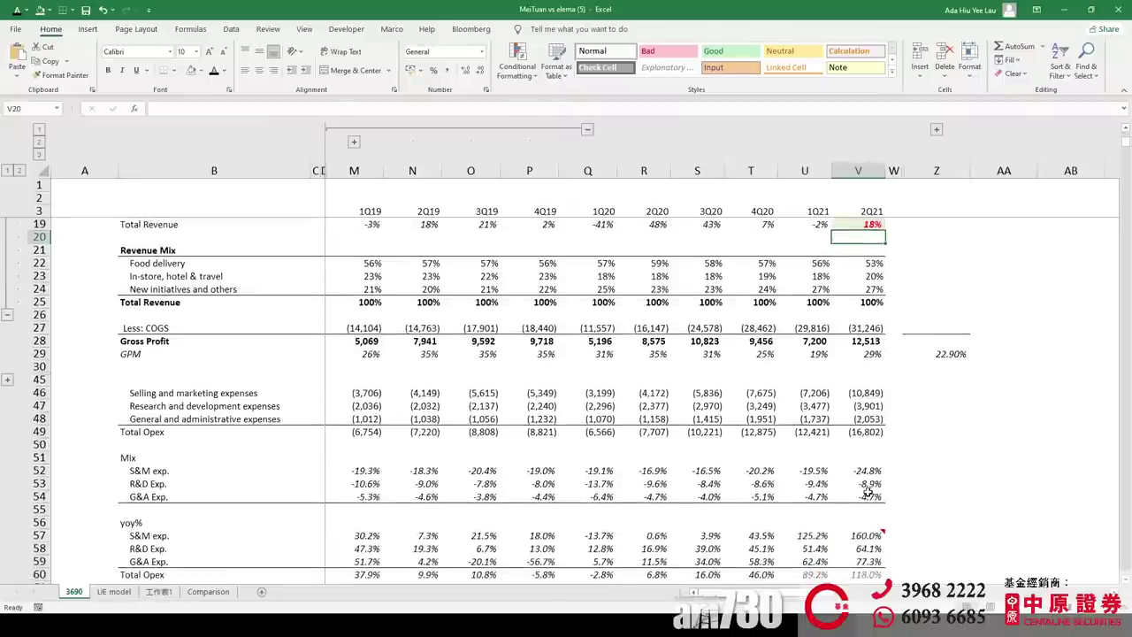
Examine food delivery's 2Q21 adjusted EBIT and compare its adjusted EBIT margin between 1Q21 and 2Q21.
{"action": "scroll", "coordinate": [869, 492], "scroll_direction": "down", "scroll_amount": 10}
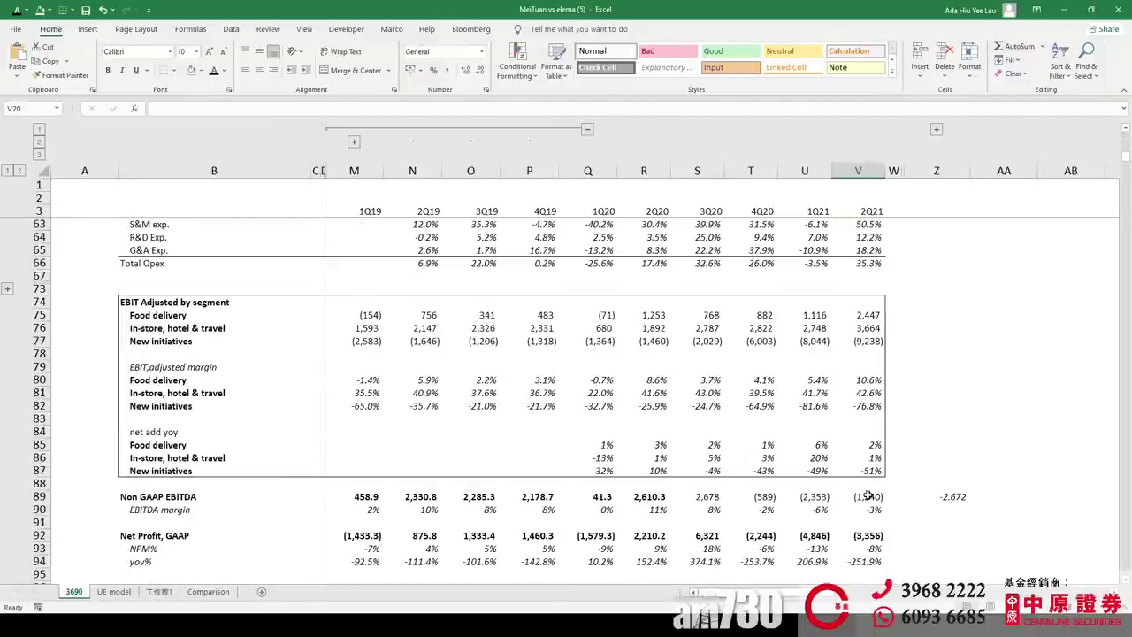
{"action": "left_click", "coordinate": [870, 319]}
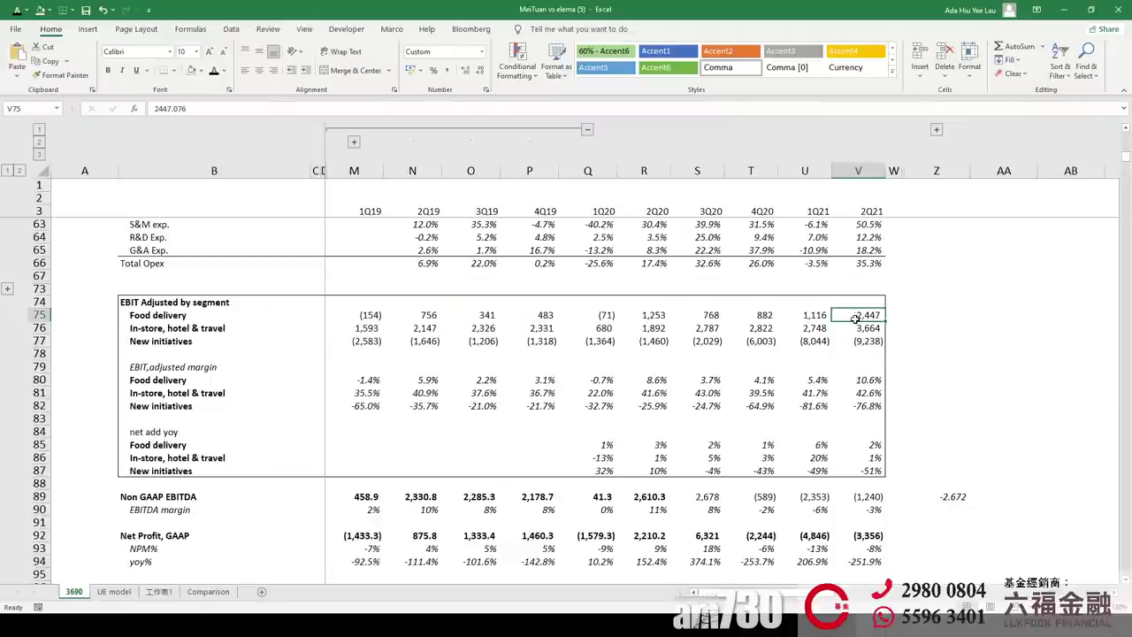
{"action": "left_click", "coordinate": [873, 379]}
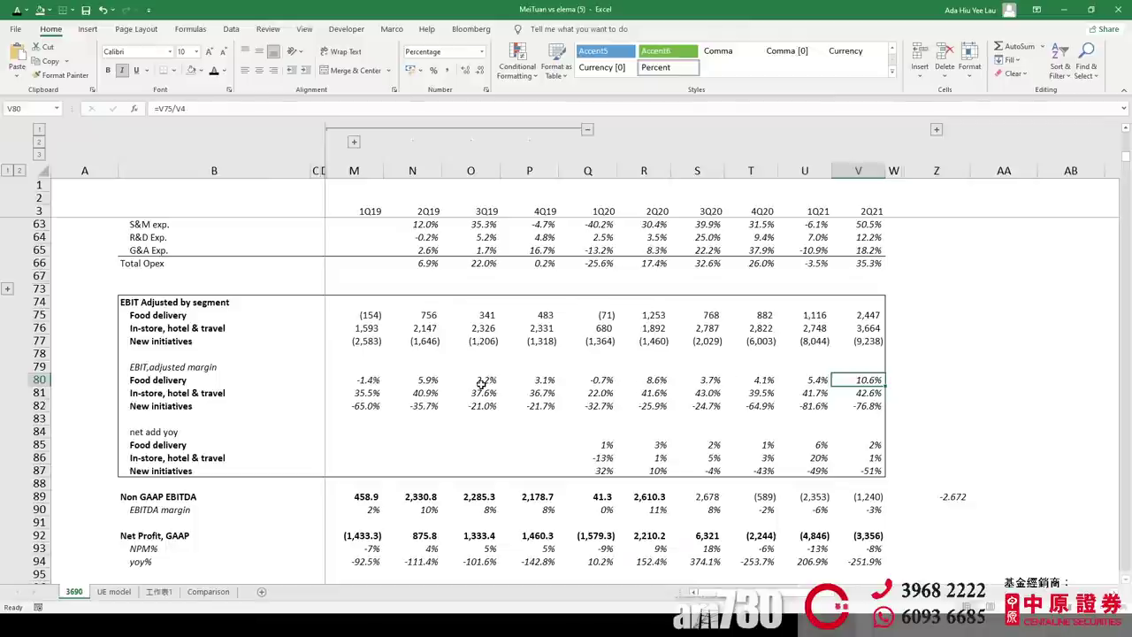
{"action": "left_click", "coordinate": [813, 382]}
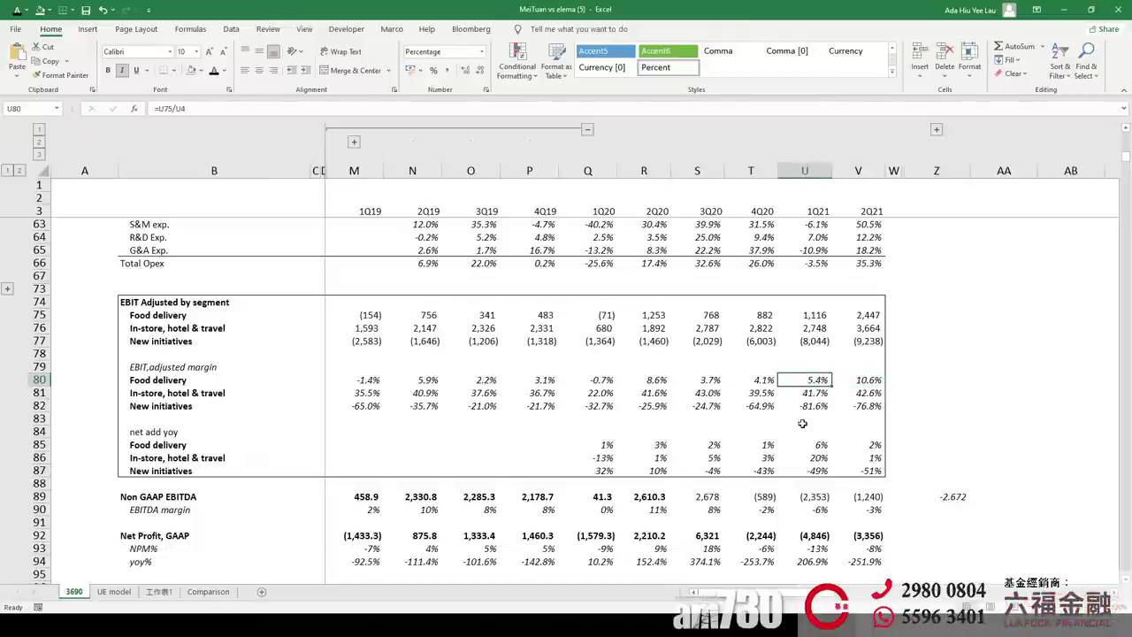
{"action": "key", "text": "Right"}
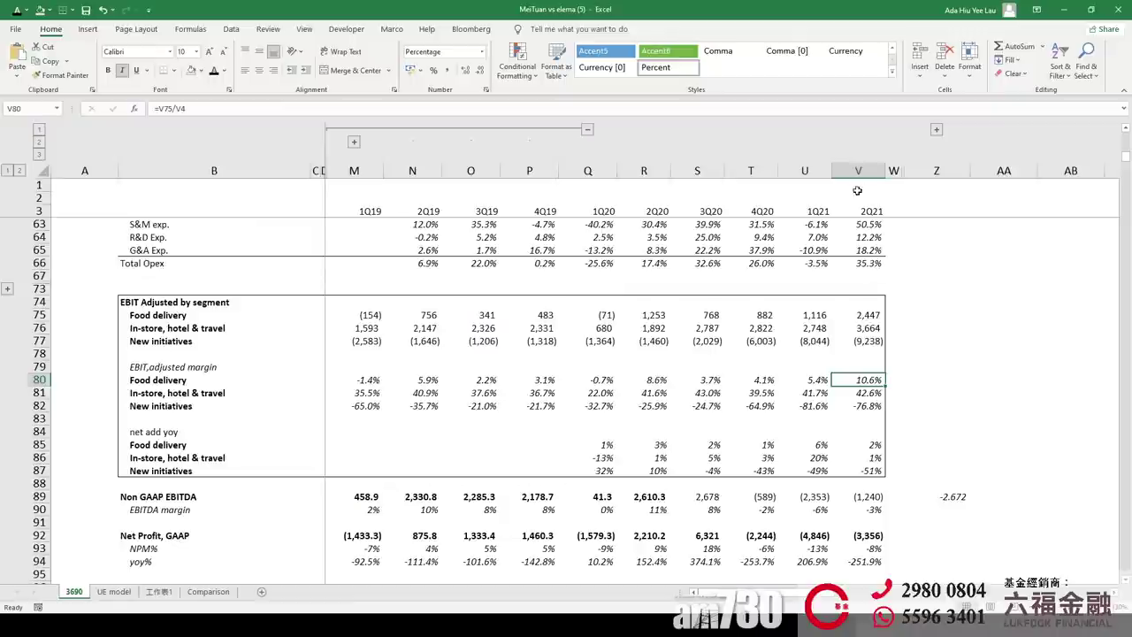
{"action": "left_click", "coordinate": [858, 432]}
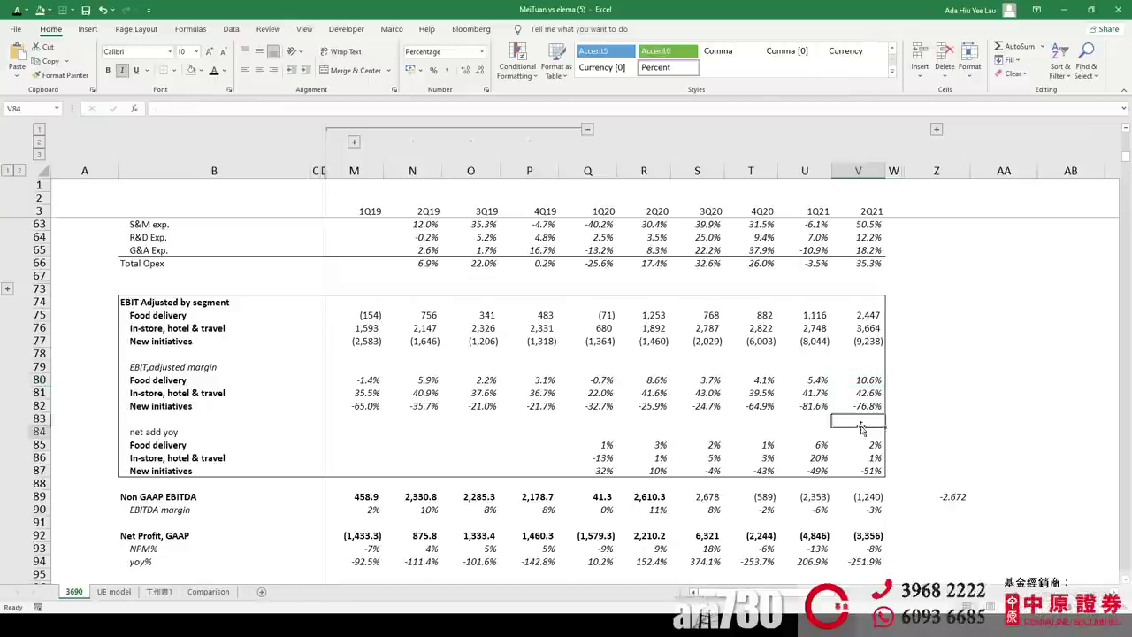
Check the 2Q21 EBIT per order and its QoQ% row in the Food Delivery section.
{"action": "scroll", "coordinate": [859, 430], "scroll_direction": "down", "scroll_amount": 5}
{"action": "scroll", "coordinate": [860, 430], "scroll_direction": "down", "scroll_amount": 10}
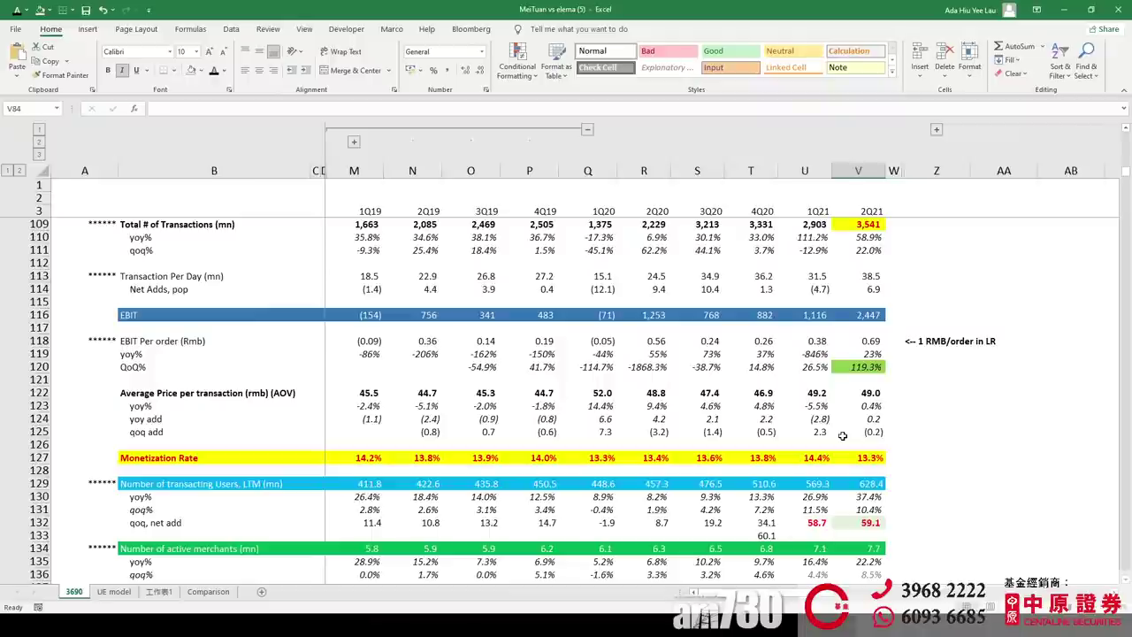
{"action": "left_click", "coordinate": [864, 340]}
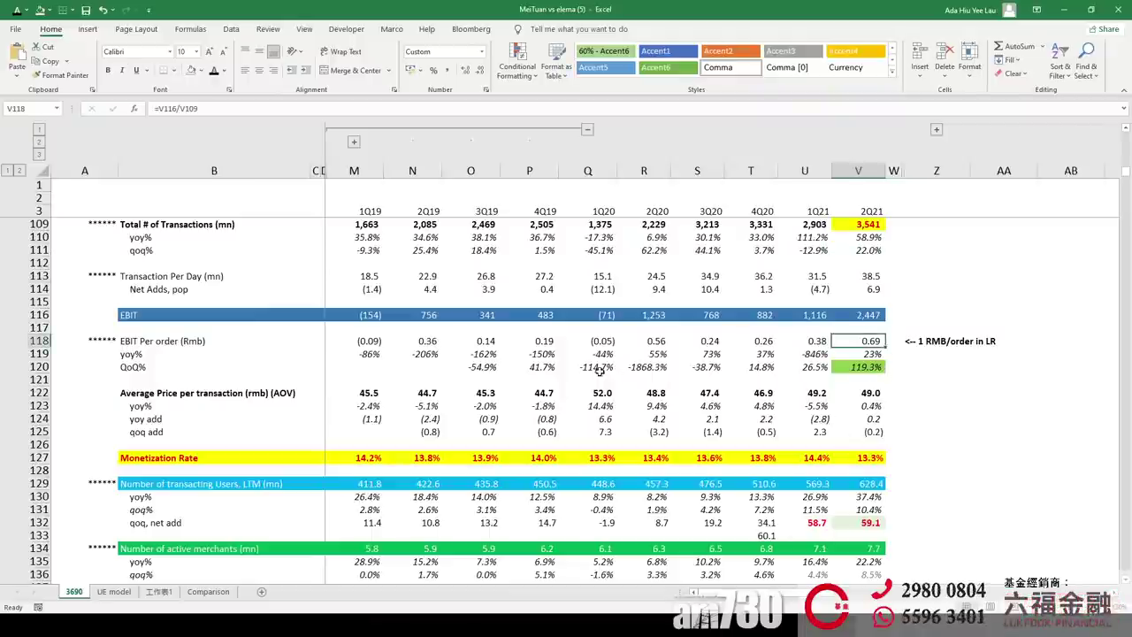
{"action": "left_click", "coordinate": [139, 372]}
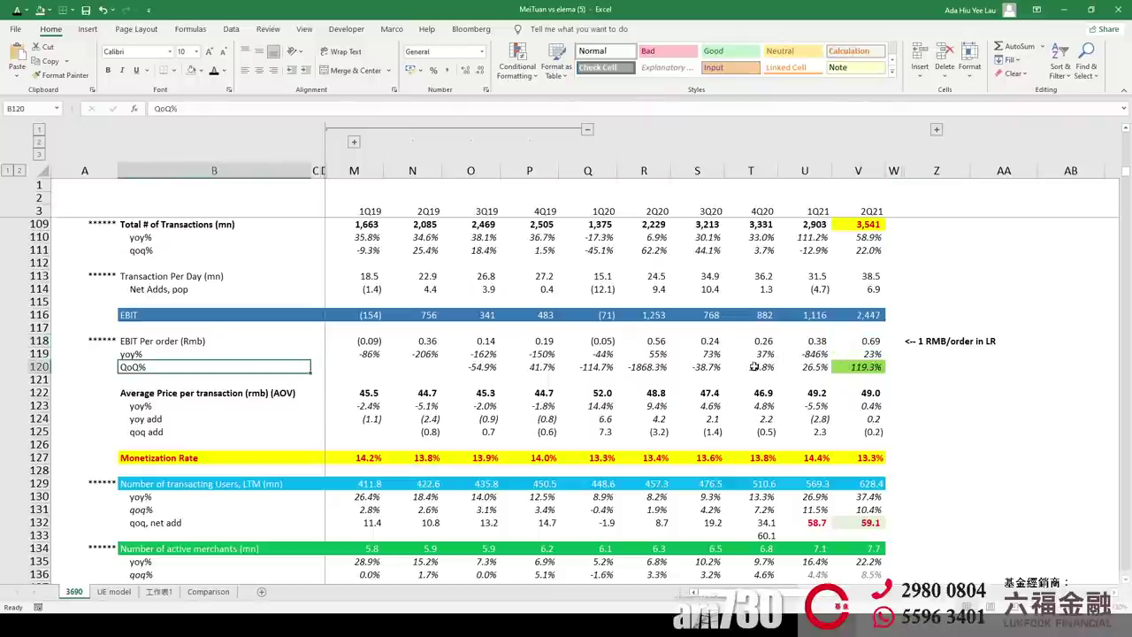
{"action": "left_click", "coordinate": [840, 370]}
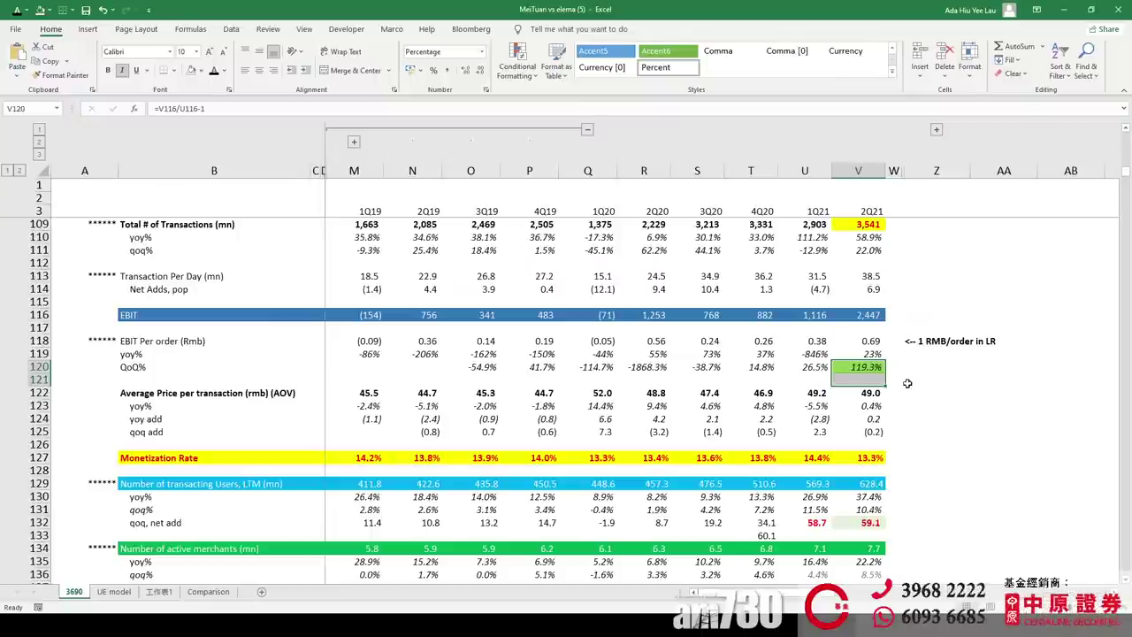
{"action": "left_click", "coordinate": [937, 417]}
Examine the number of transacting users for 2Q21 and compare its qoq net add in 1Q21 and 2Q21.
{"action": "scroll", "coordinate": [900, 457], "scroll_direction": "down", "scroll_amount": 2}
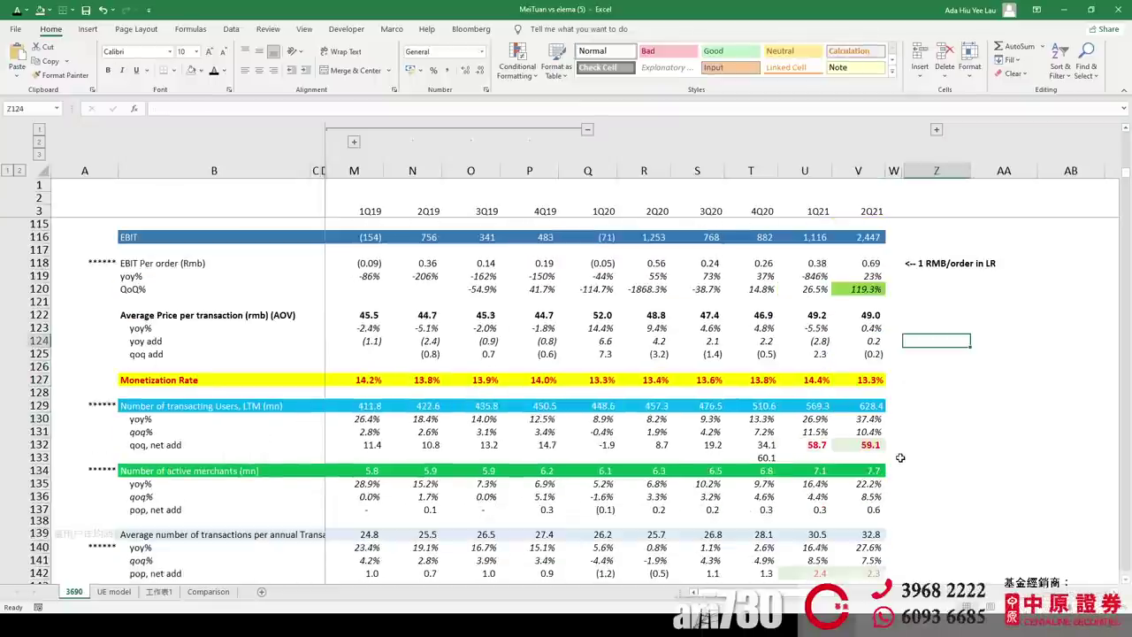
{"action": "left_click", "coordinate": [866, 411]}
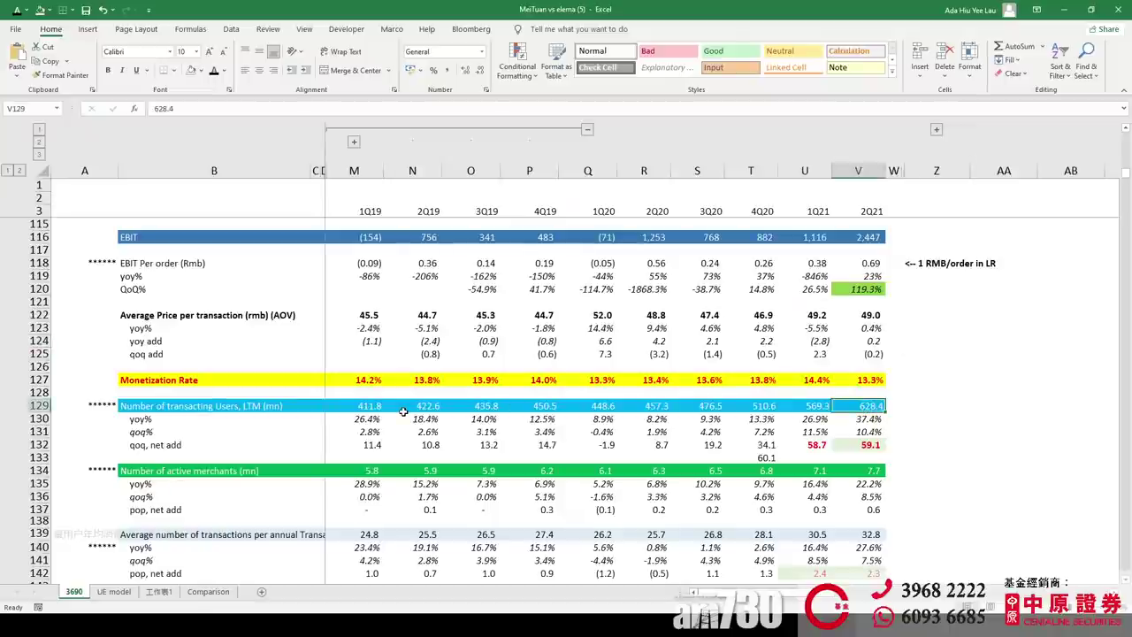
{"action": "left_click", "coordinate": [29, 405]}
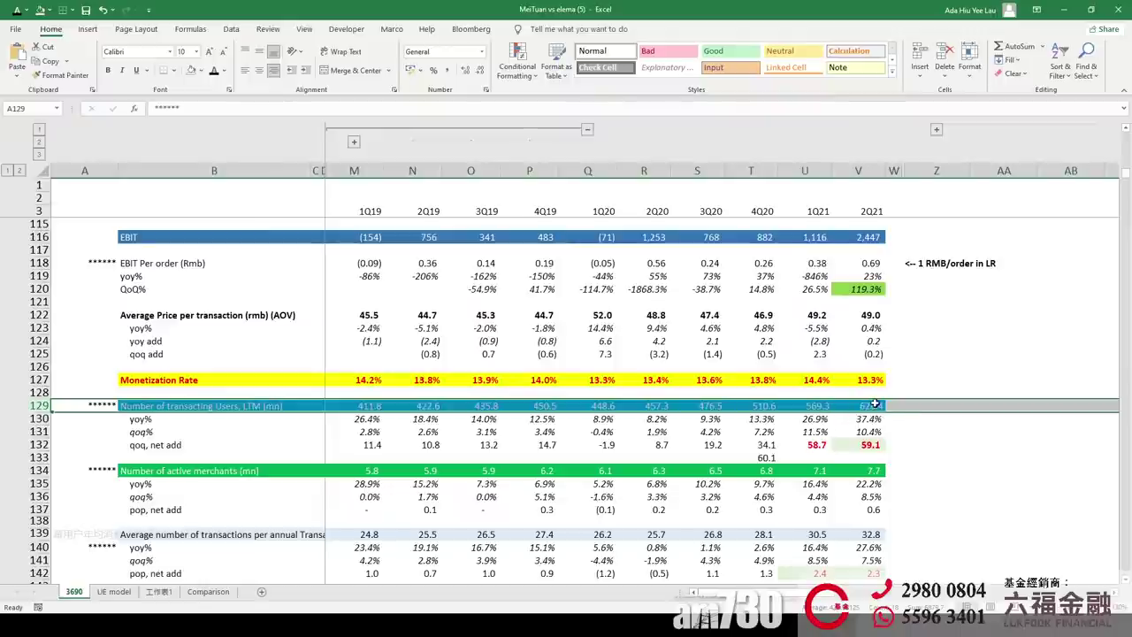
{"action": "left_click", "coordinate": [818, 445]}
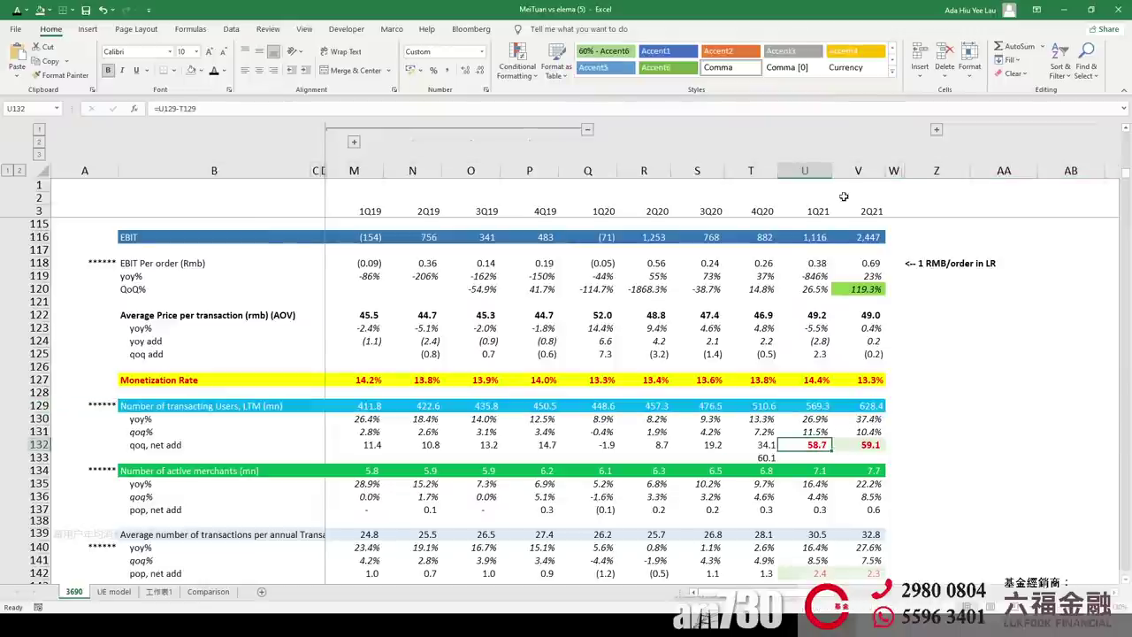
{"action": "left_click", "coordinate": [859, 445]}
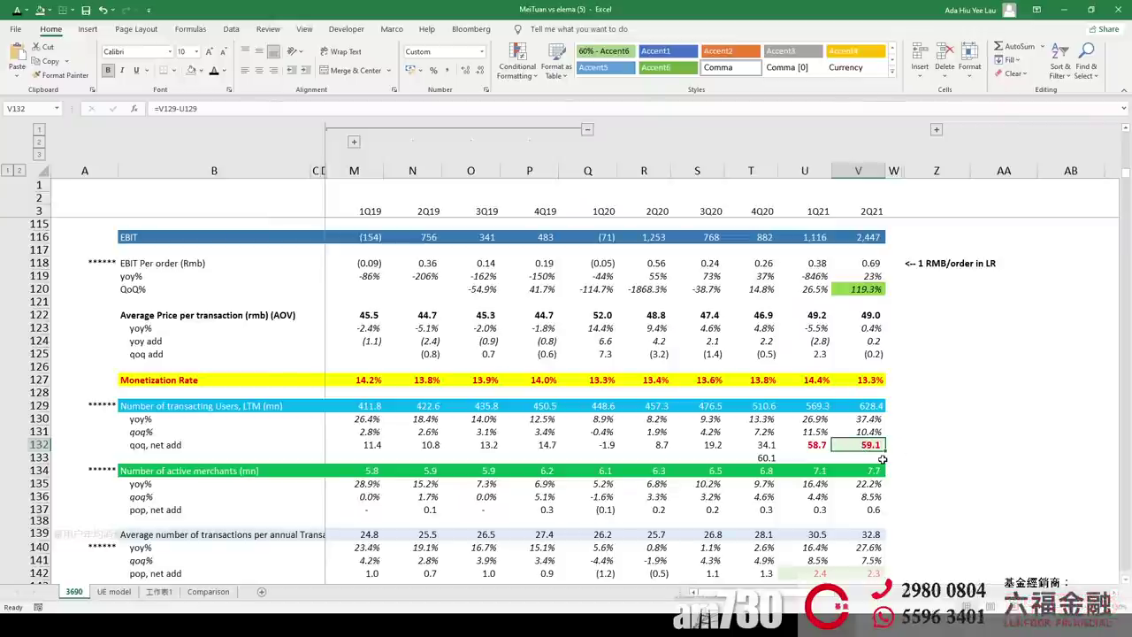
Return to the revenue section and check the 2Q21 yoy growth of New initiatives and others.
{"action": "scroll", "coordinate": [882, 459], "scroll_direction": "up", "scroll_amount": 20}
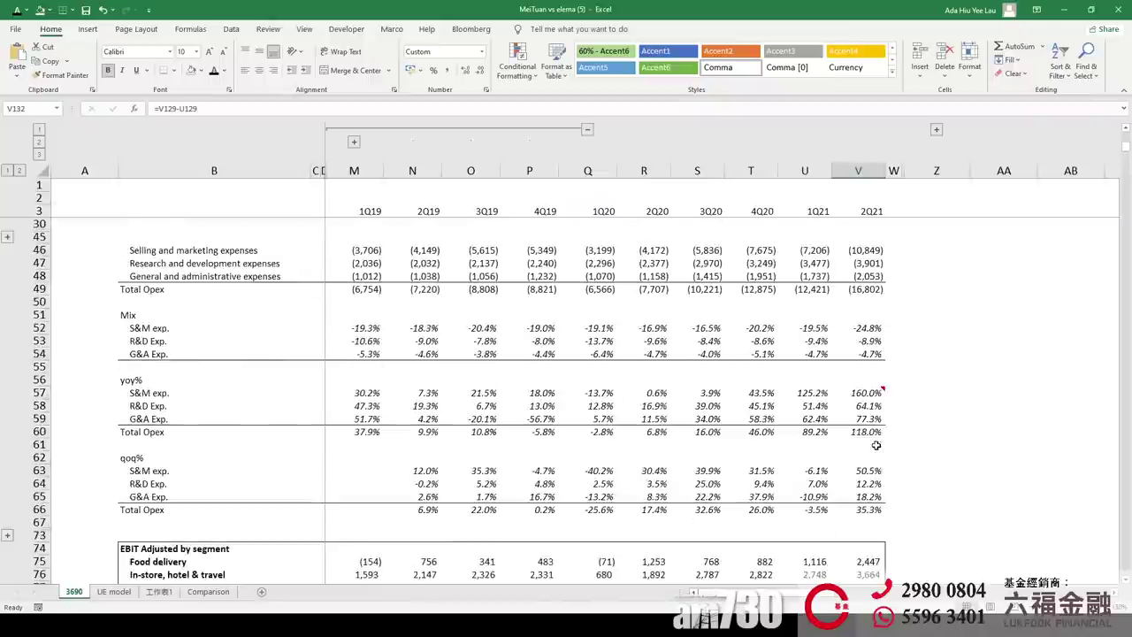
{"action": "scroll", "coordinate": [875, 444], "scroll_direction": "up", "scroll_amount": 2}
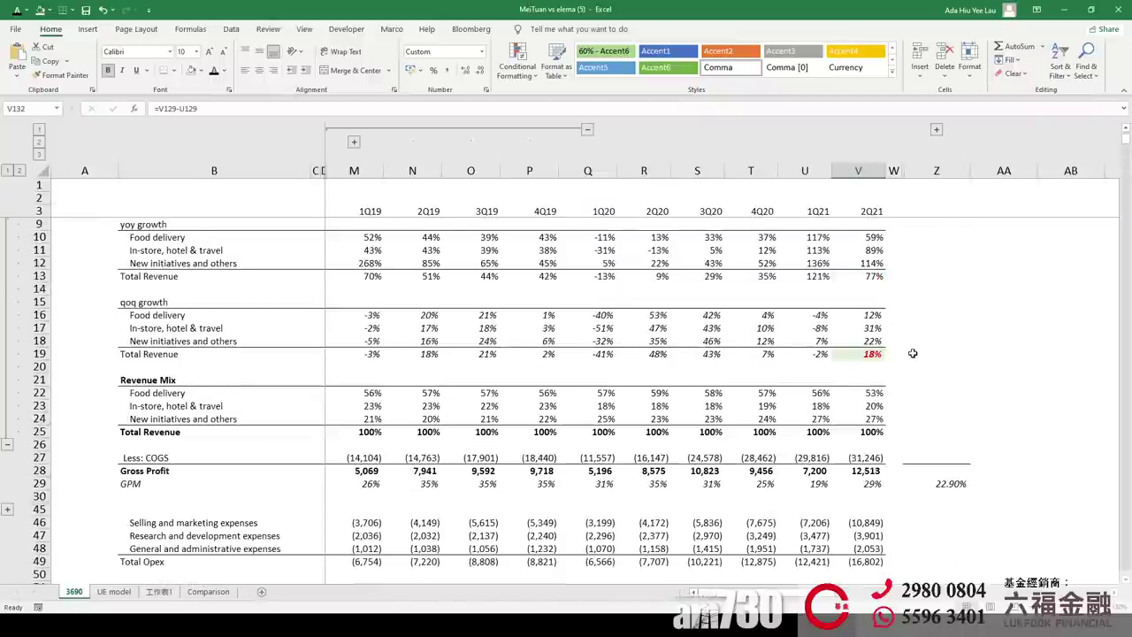
{"action": "scroll", "coordinate": [911, 354], "scroll_direction": "up", "scroll_amount": 2}
{"action": "left_click", "coordinate": [871, 330]}
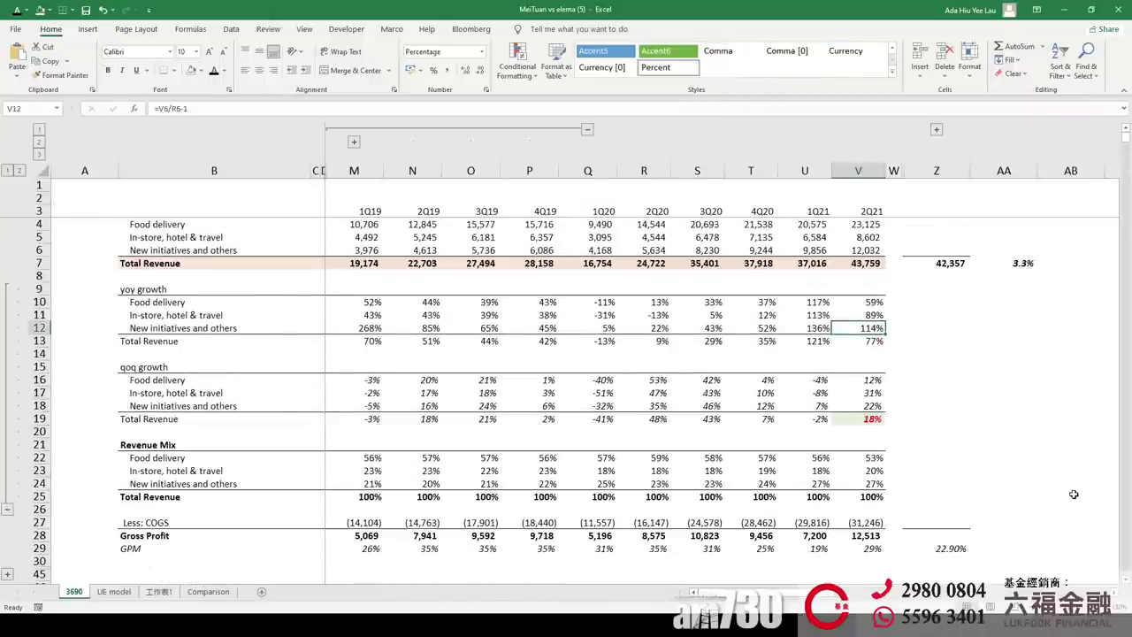
Examine the 2Q21 yoy and qoq growth of hotel room nights against the 2Q20 and 2Q19 columns.
{"action": "scroll", "coordinate": [960, 493], "scroll_direction": "down", "scroll_amount": 20}
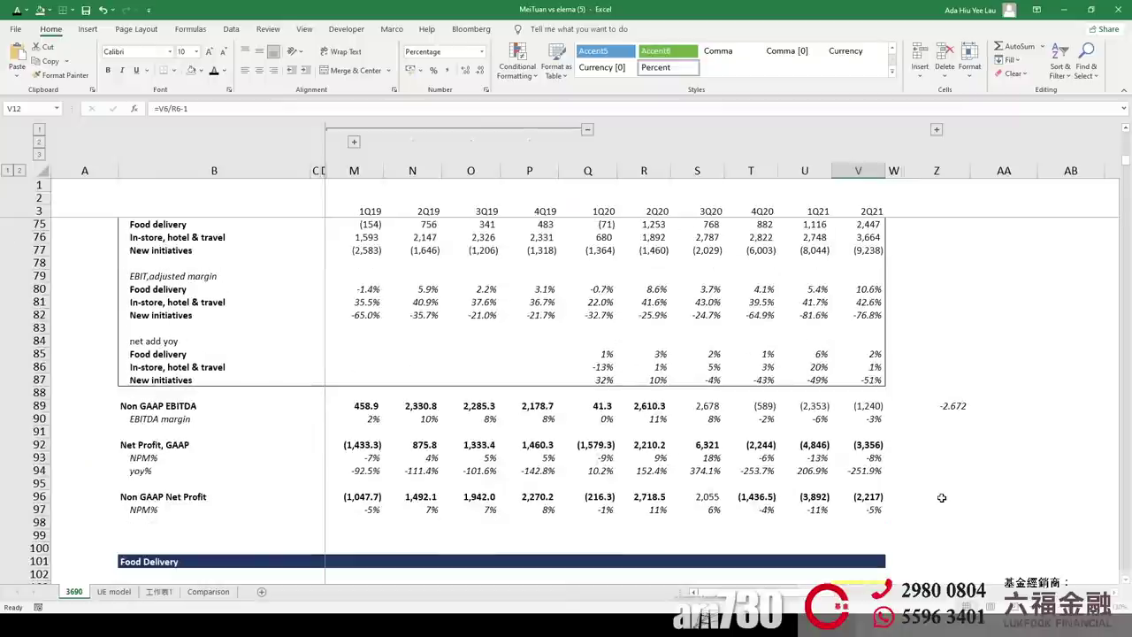
{"action": "scroll", "coordinate": [941, 498], "scroll_direction": "down", "scroll_amount": 5}
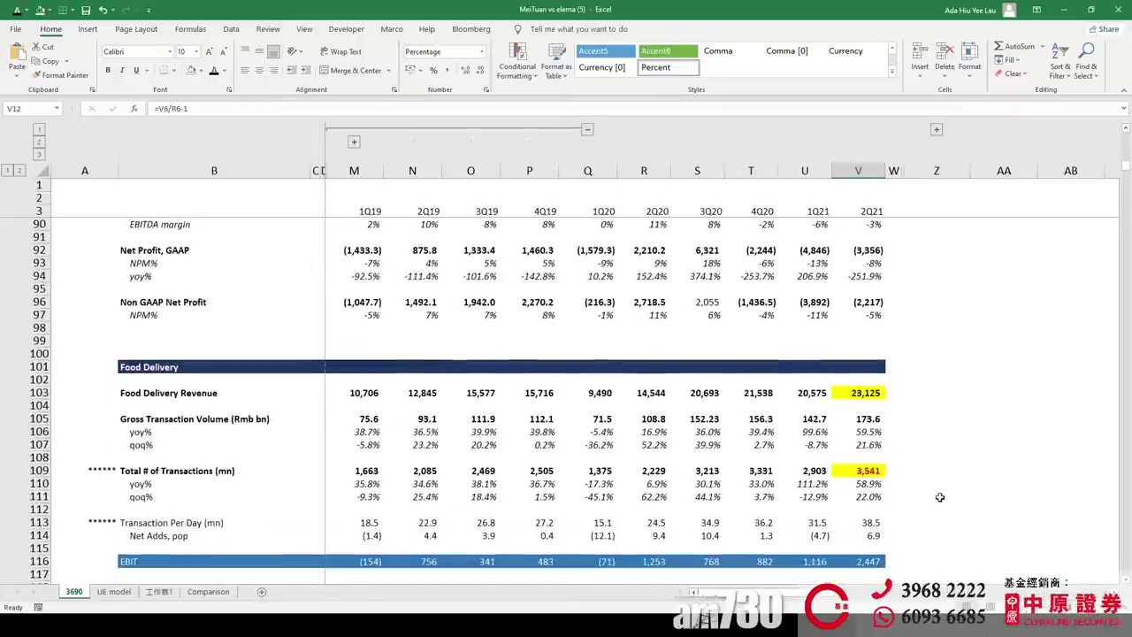
{"action": "scroll", "coordinate": [940, 497], "scroll_direction": "down", "scroll_amount": 10}
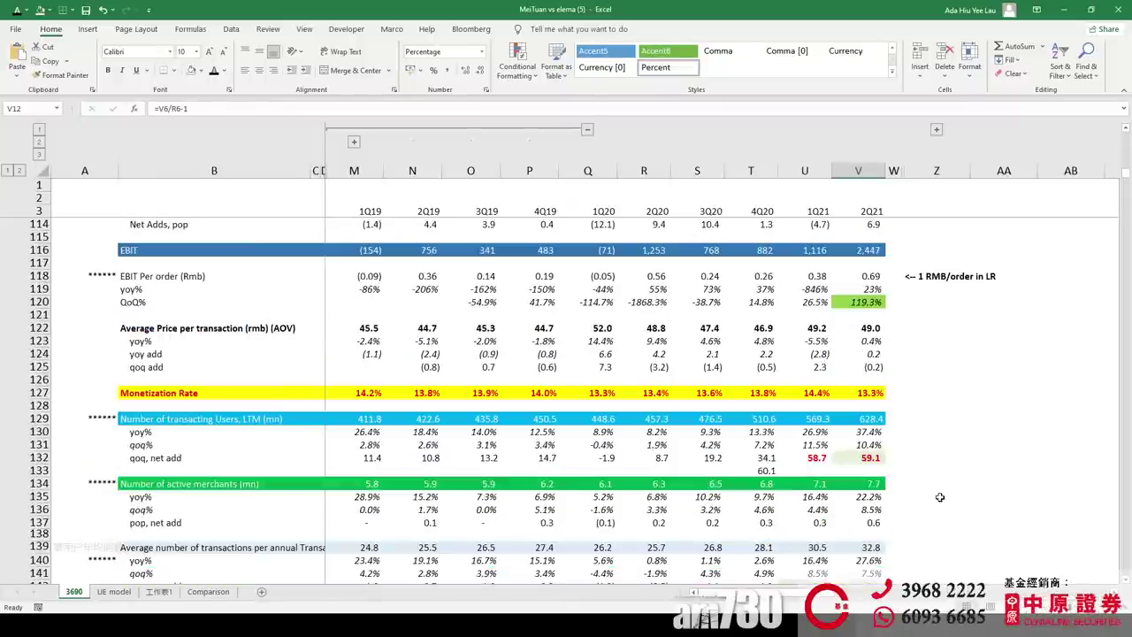
{"action": "scroll", "coordinate": [940, 497], "scroll_direction": "down", "scroll_amount": 7}
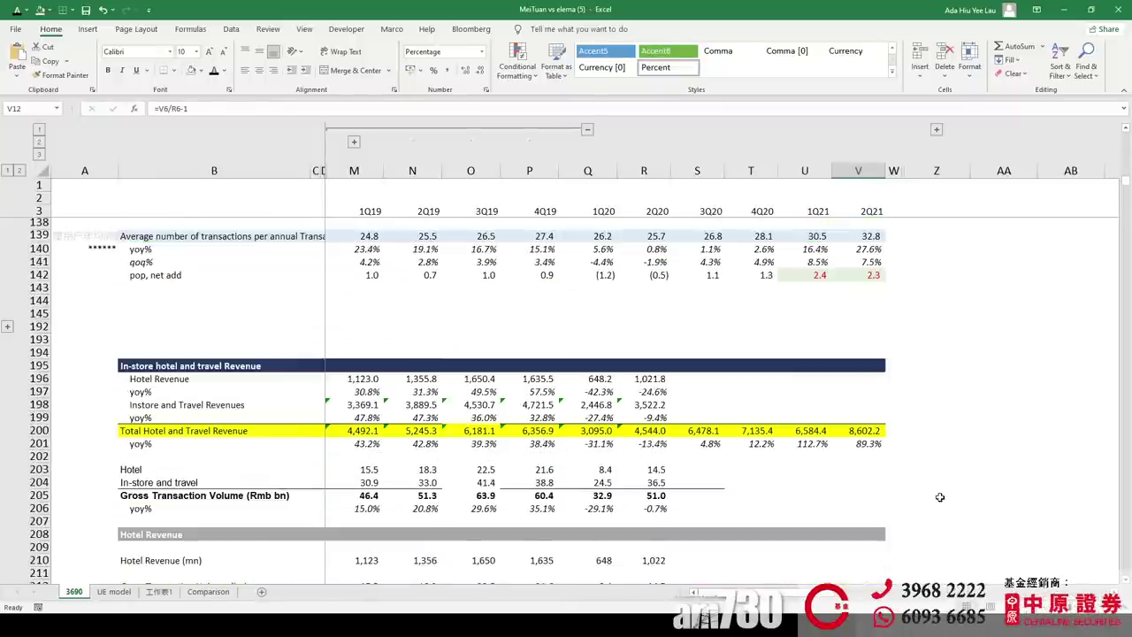
{"action": "scroll", "coordinate": [569, 500], "scroll_direction": "down", "scroll_amount": 2}
{"action": "scroll", "coordinate": [570, 500], "scroll_direction": "down", "scroll_amount": 2}
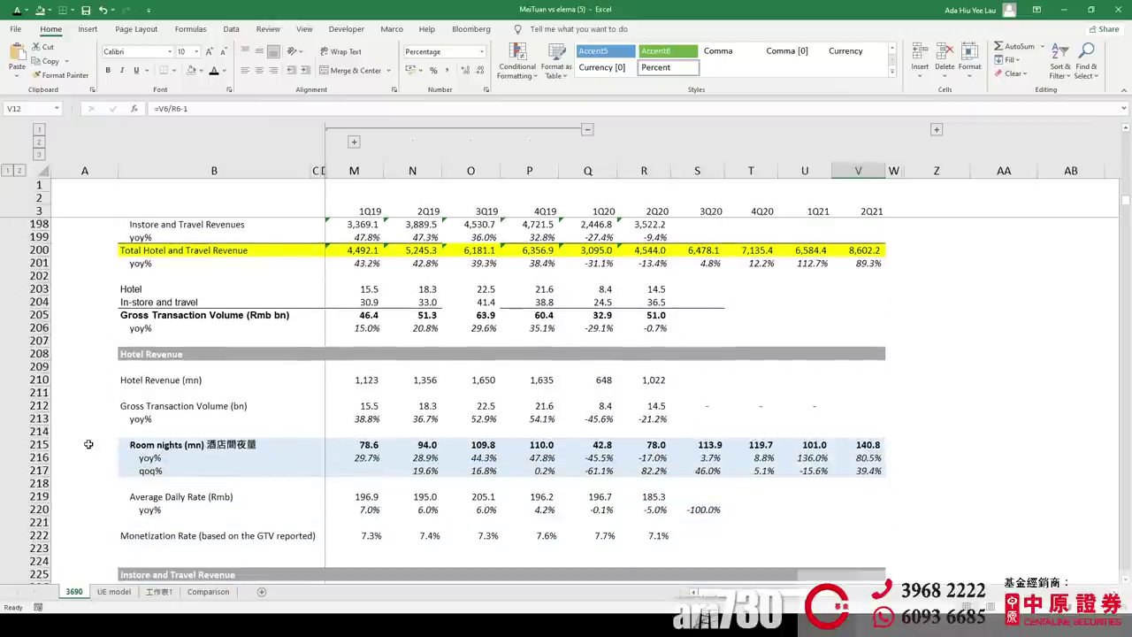
{"action": "left_click", "coordinate": [871, 457]}
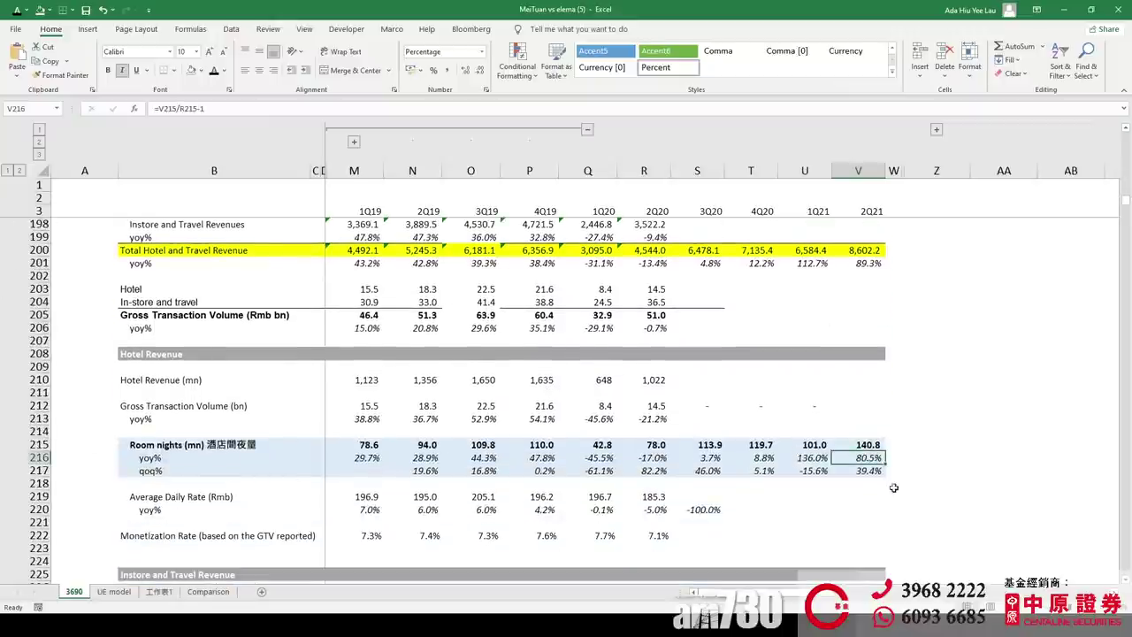
{"action": "left_click_drag", "start_coordinate": [872, 457], "coordinate": [870, 470]}
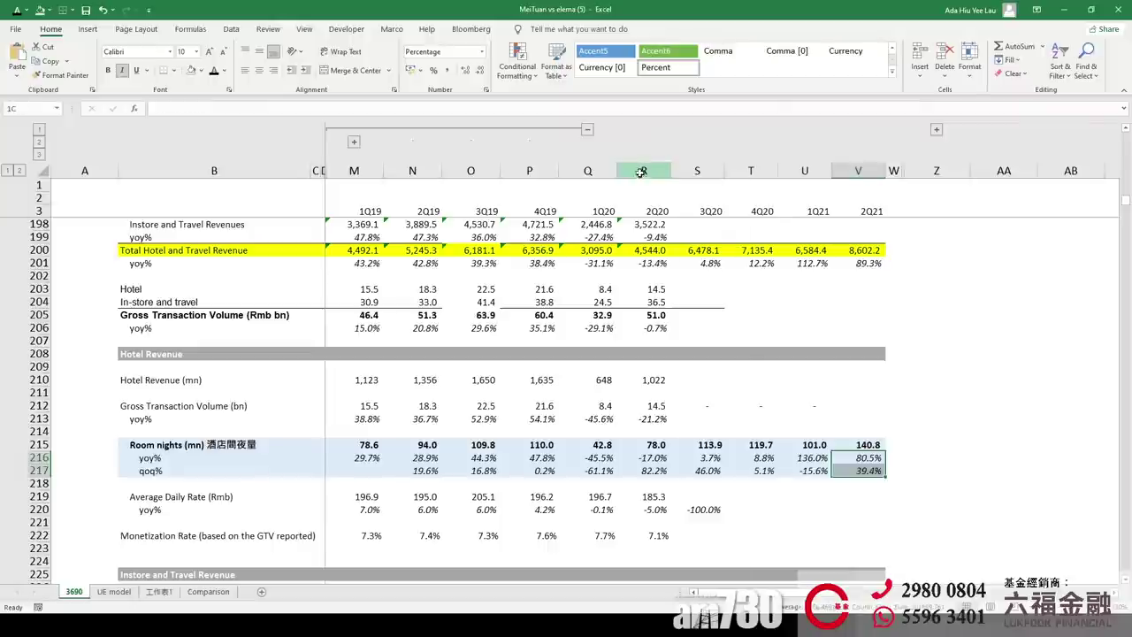
{"action": "left_click", "coordinate": [642, 171]}
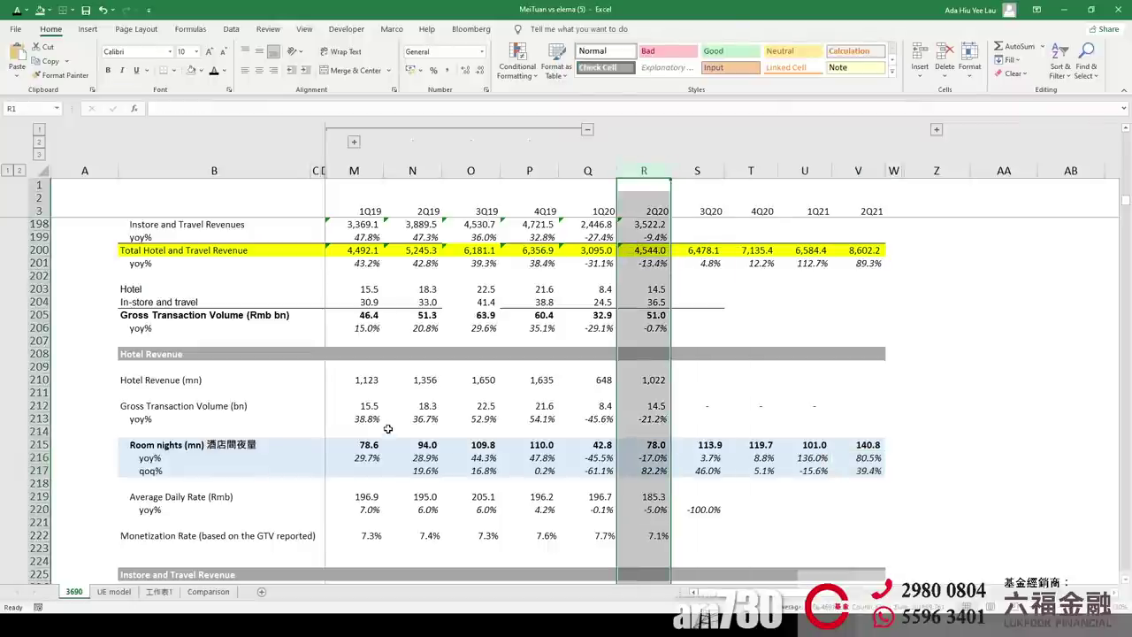
{"action": "left_click", "coordinate": [414, 170]}
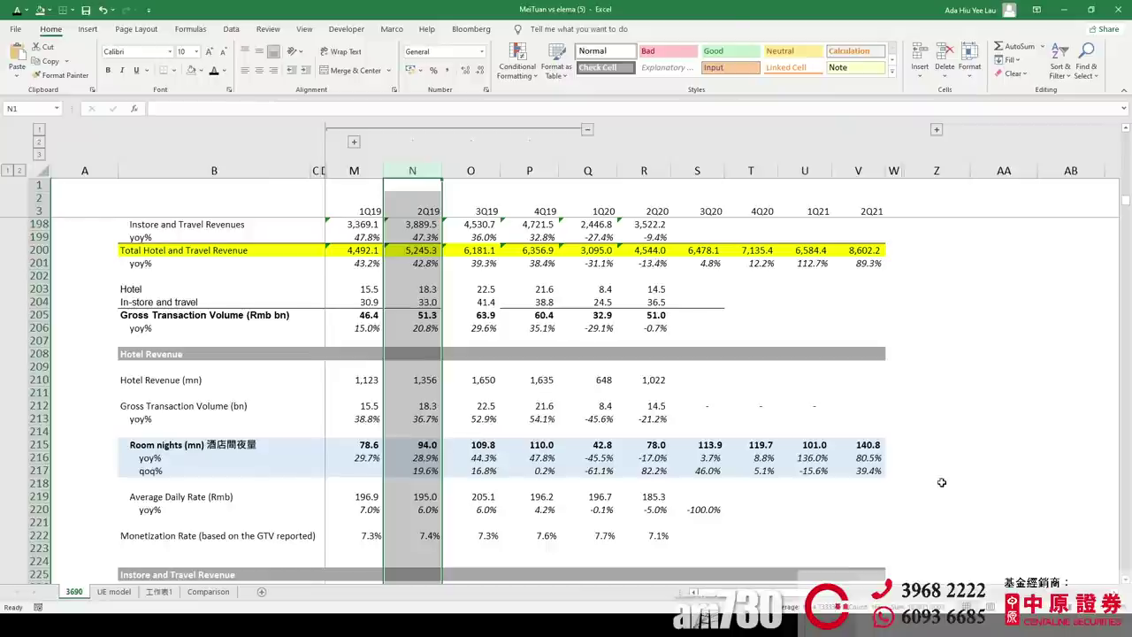
Review total hotel and travel revenue and the food delivery figures for transacting users, active merchants and average transactions per user.
{"action": "scroll", "coordinate": [847, 480], "scroll_direction": "up", "scroll_amount": 5}
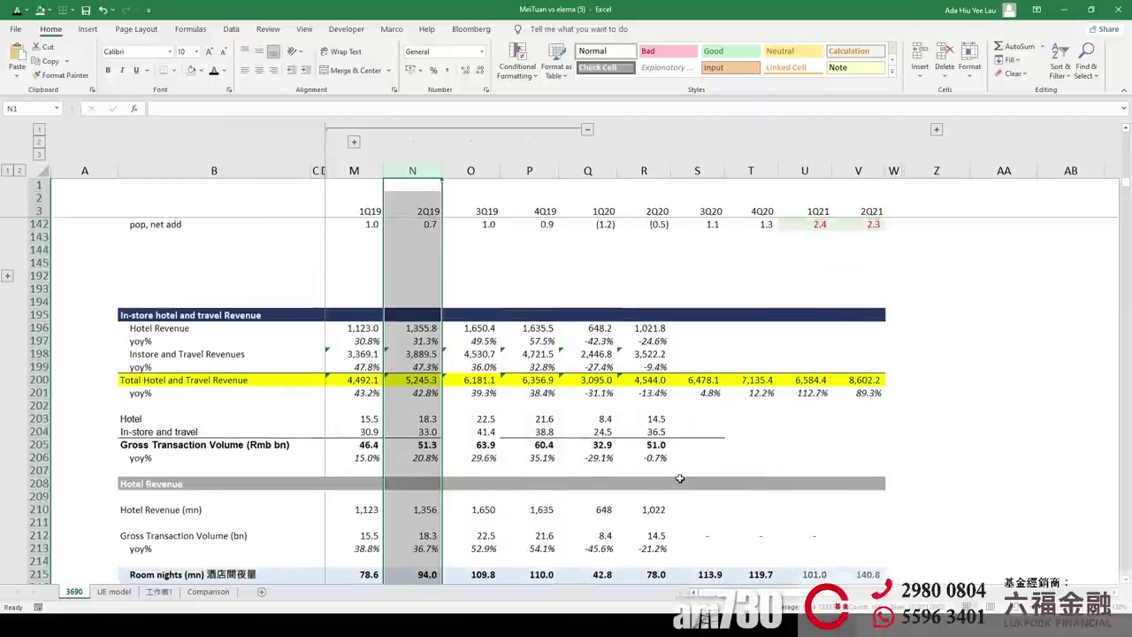
{"action": "scroll", "coordinate": [947, 470], "scroll_direction": "down", "scroll_amount": 1}
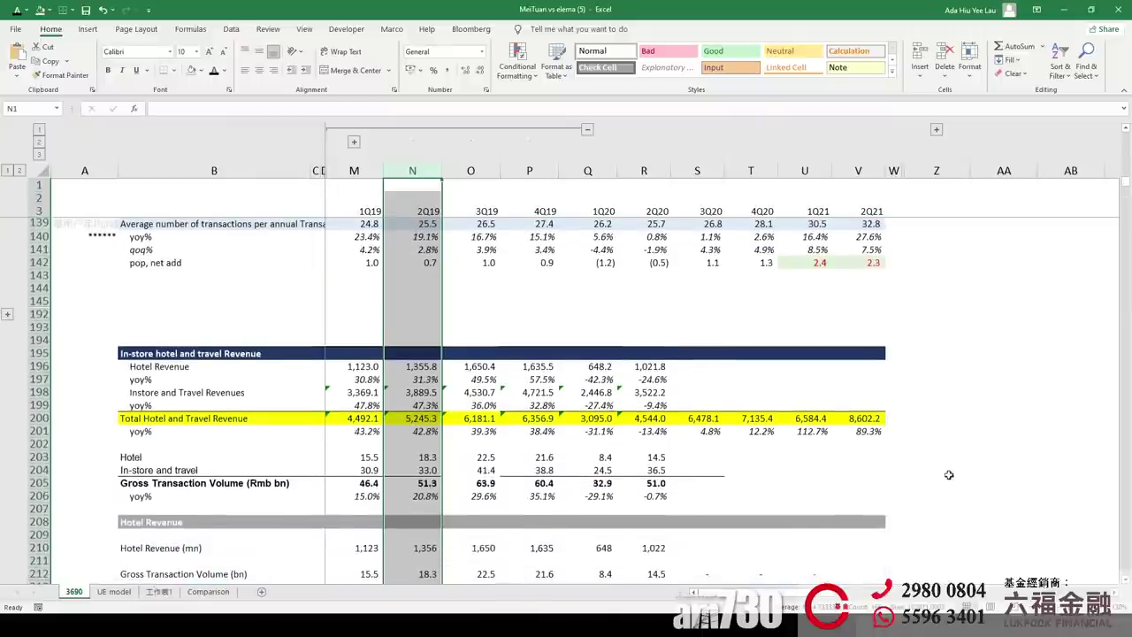
{"action": "scroll", "coordinate": [884, 464], "scroll_direction": "up", "scroll_amount": 2}
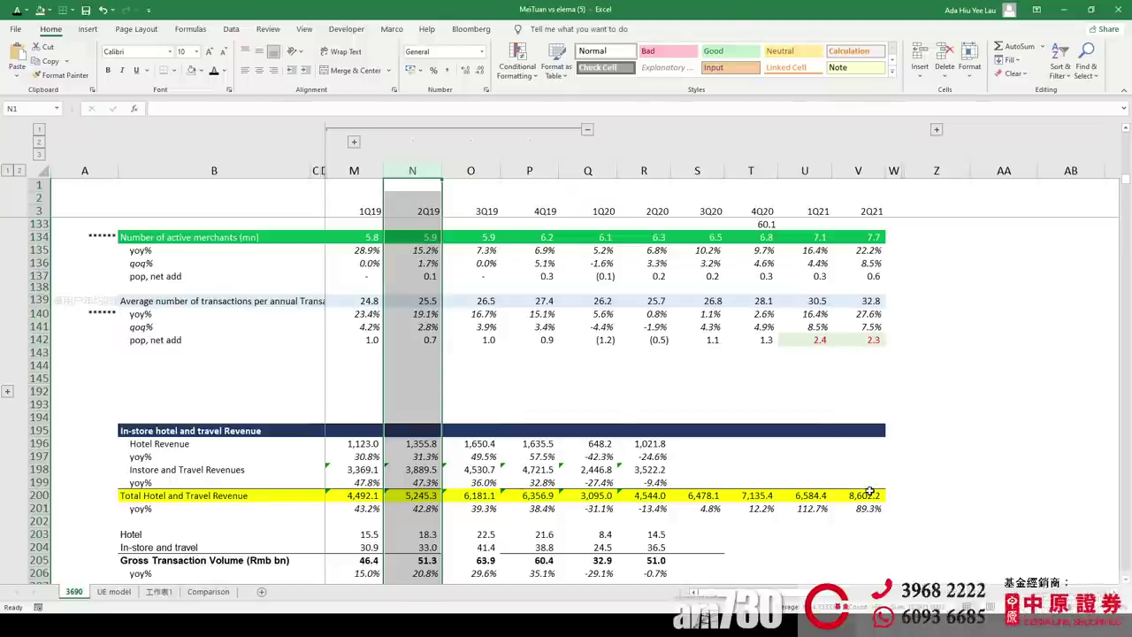
{"action": "scroll", "coordinate": [979, 516], "scroll_direction": "up", "scroll_amount": 3}
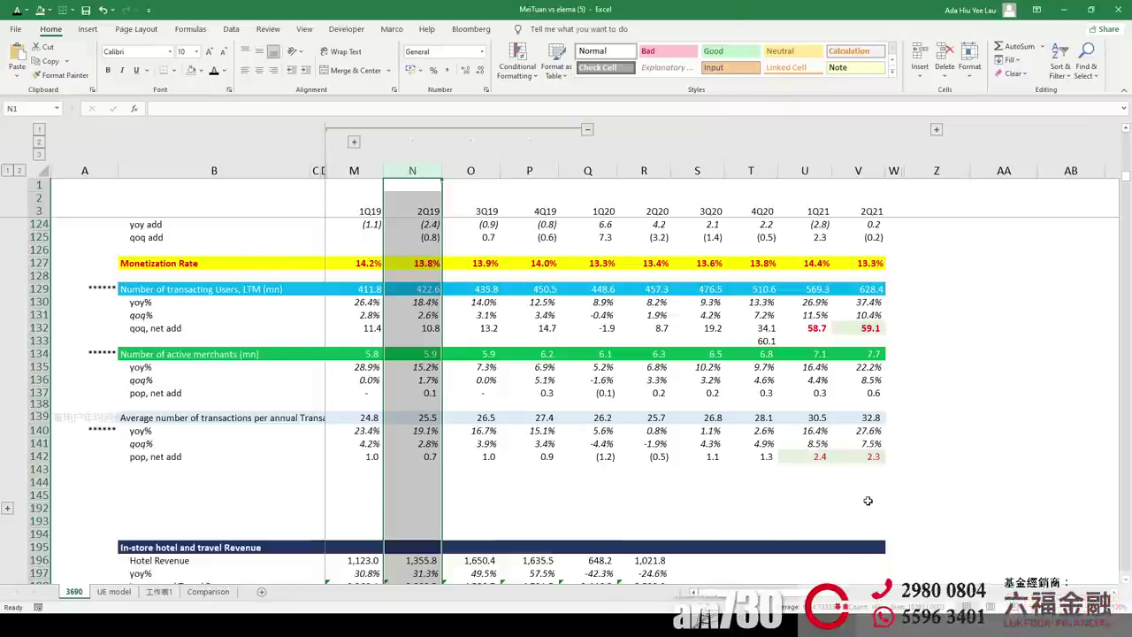
{"action": "scroll", "coordinate": [867, 500], "scroll_direction": "down", "scroll_amount": 5}
{"action": "scroll", "coordinate": [868, 500], "scroll_direction": "up", "scroll_amount": 6}
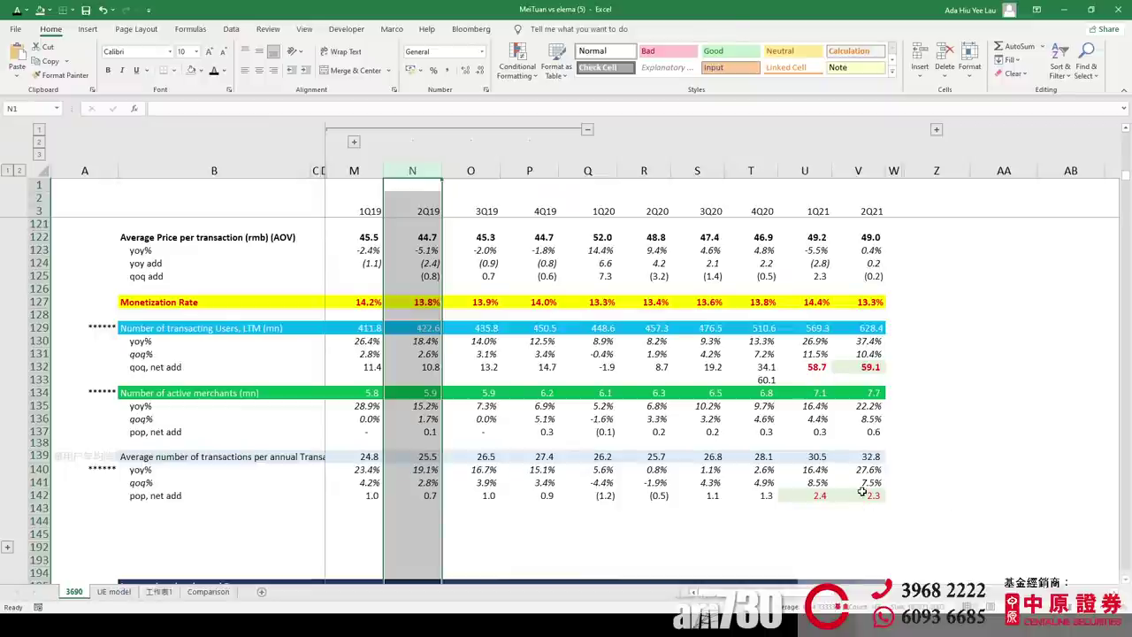
{"action": "scroll", "coordinate": [862, 491], "scroll_direction": "down", "scroll_amount": 2}
{"action": "left_click", "coordinate": [862, 456]}
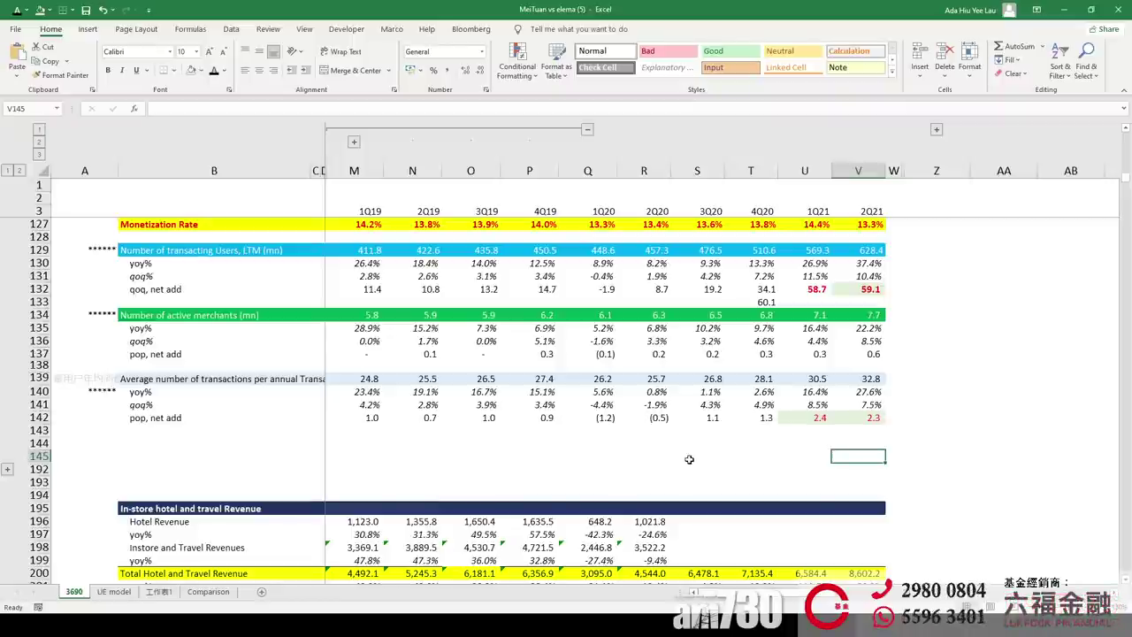
Open the UE model sheet and examine the 1P cost scenario with a 5% rider cost increase and its operating profit.
{"action": "left_click", "coordinate": [130, 591]}
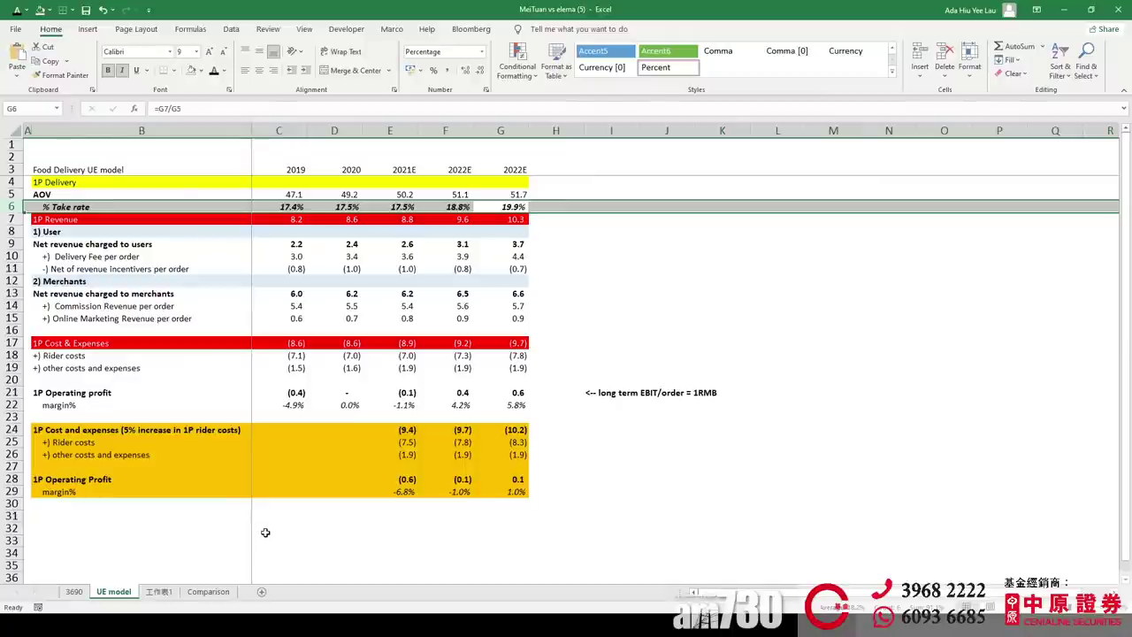
{"action": "left_click", "coordinate": [425, 517]}
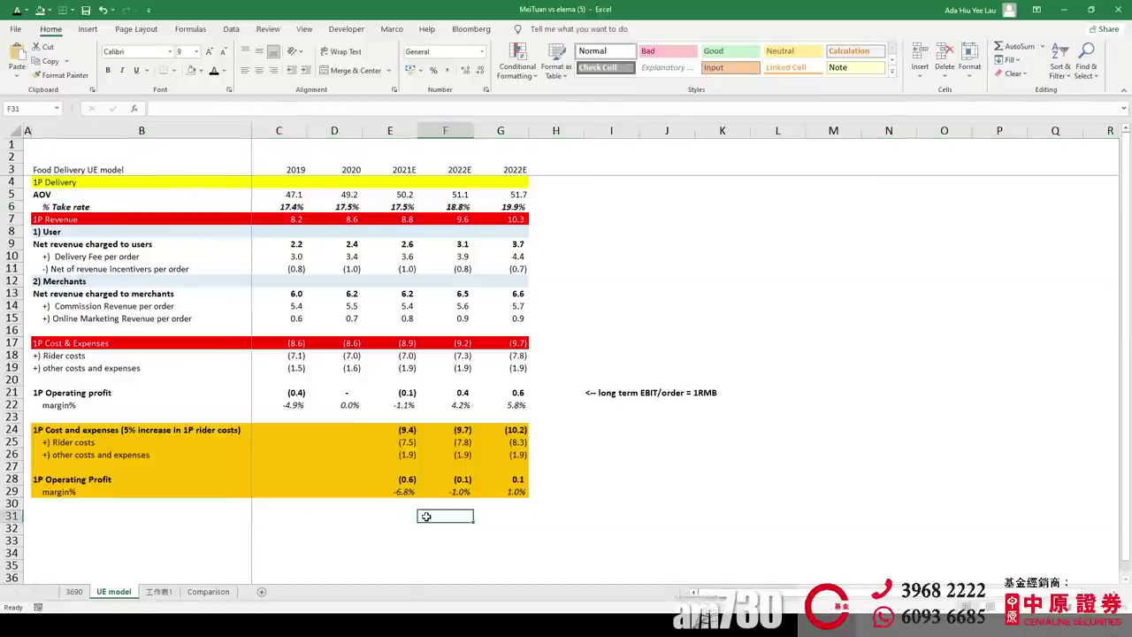
{"action": "left_click", "coordinate": [411, 296]}
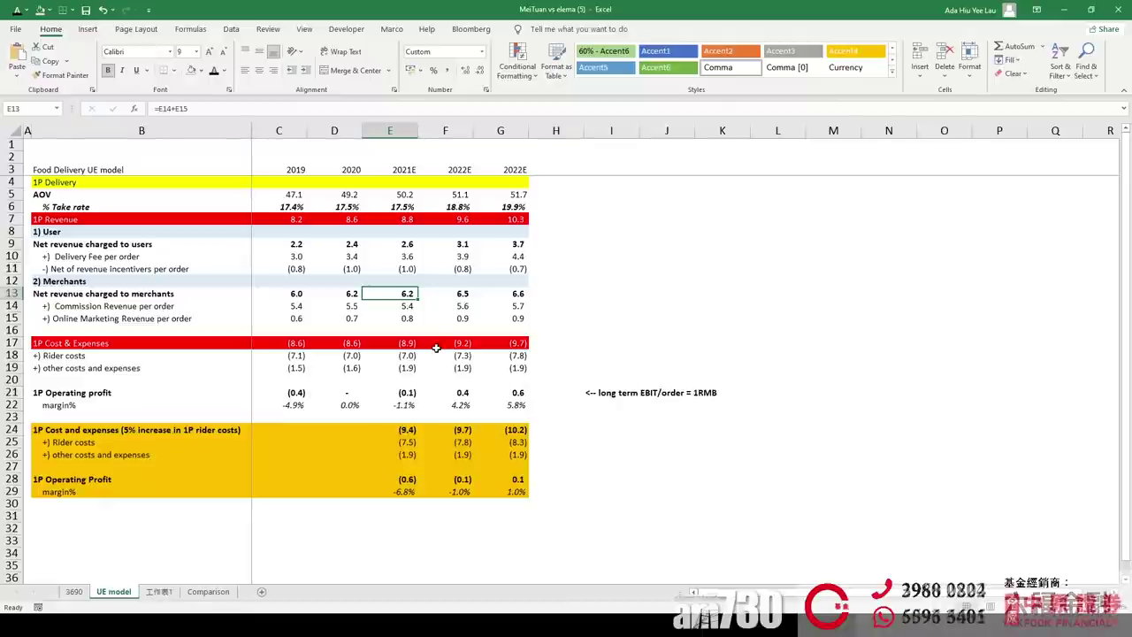
{"action": "left_click", "coordinate": [125, 443]}
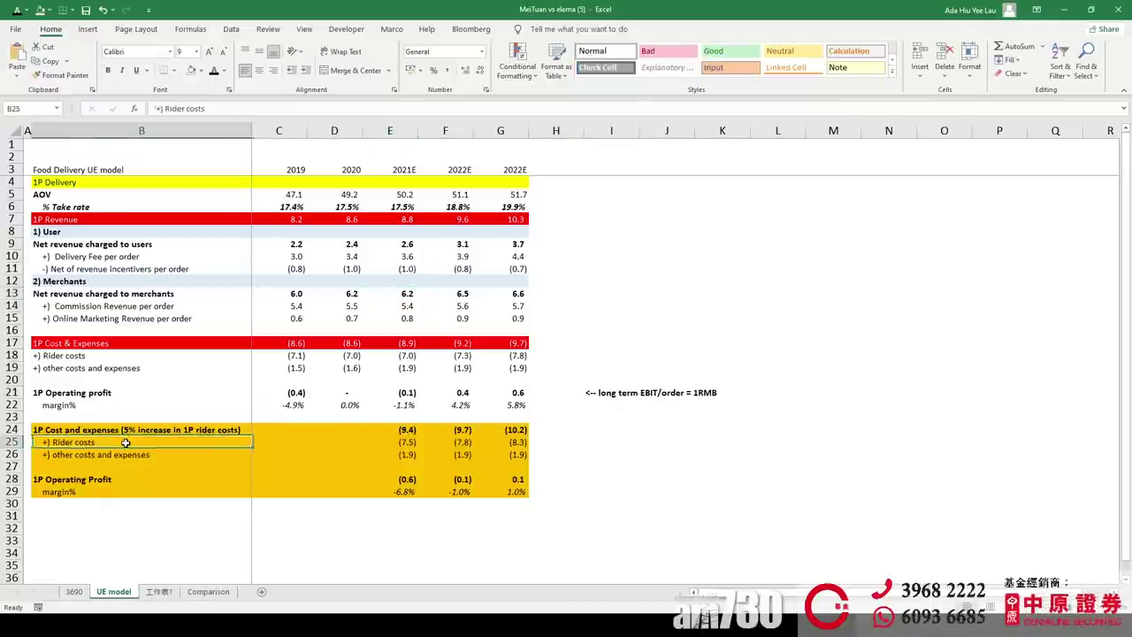
{"action": "left_click", "coordinate": [121, 431]}
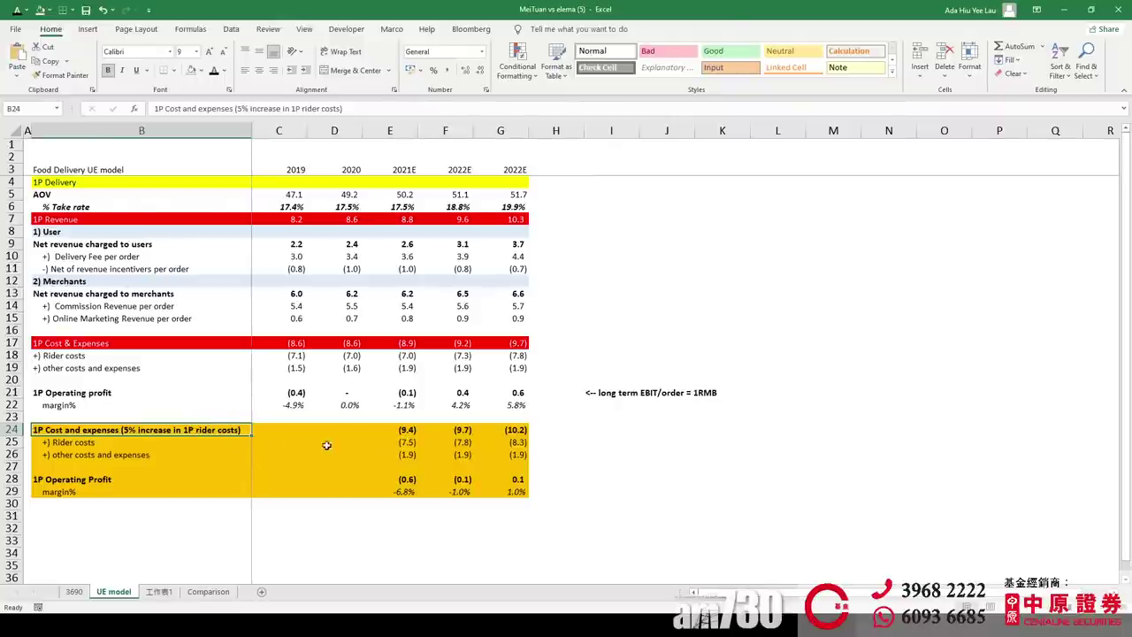
{"action": "left_click", "coordinate": [48, 482]}
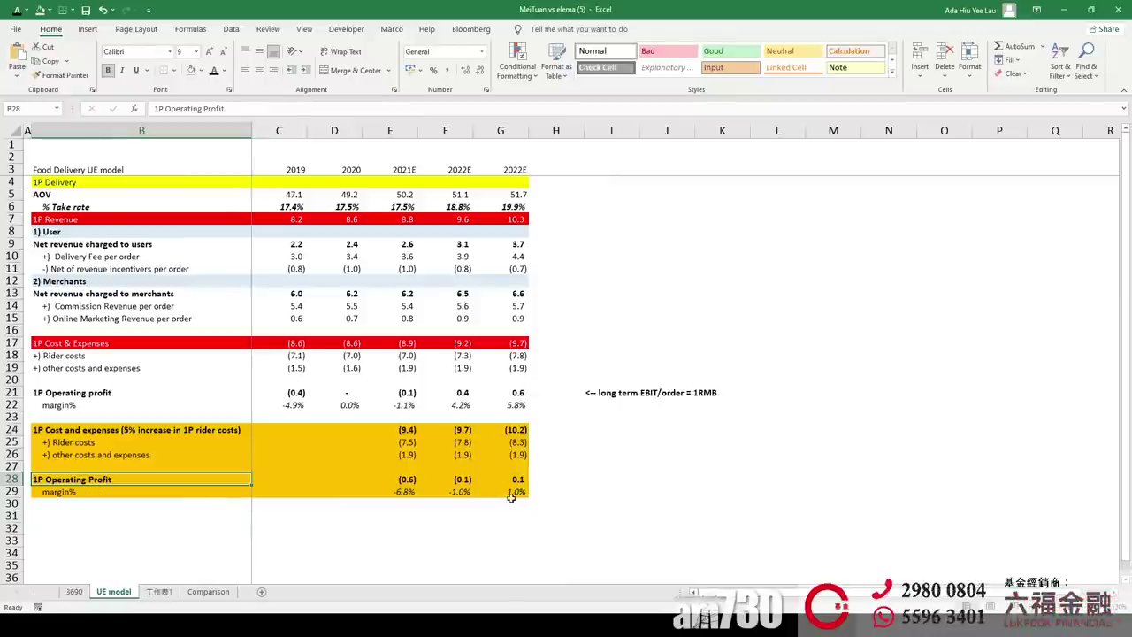
Compare the base 1P operating profit with the higher rider cost scenario across the 2021E and both 2022E columns.
{"action": "left_click", "coordinate": [444, 130]}
{"action": "left_click", "coordinate": [461, 395]}
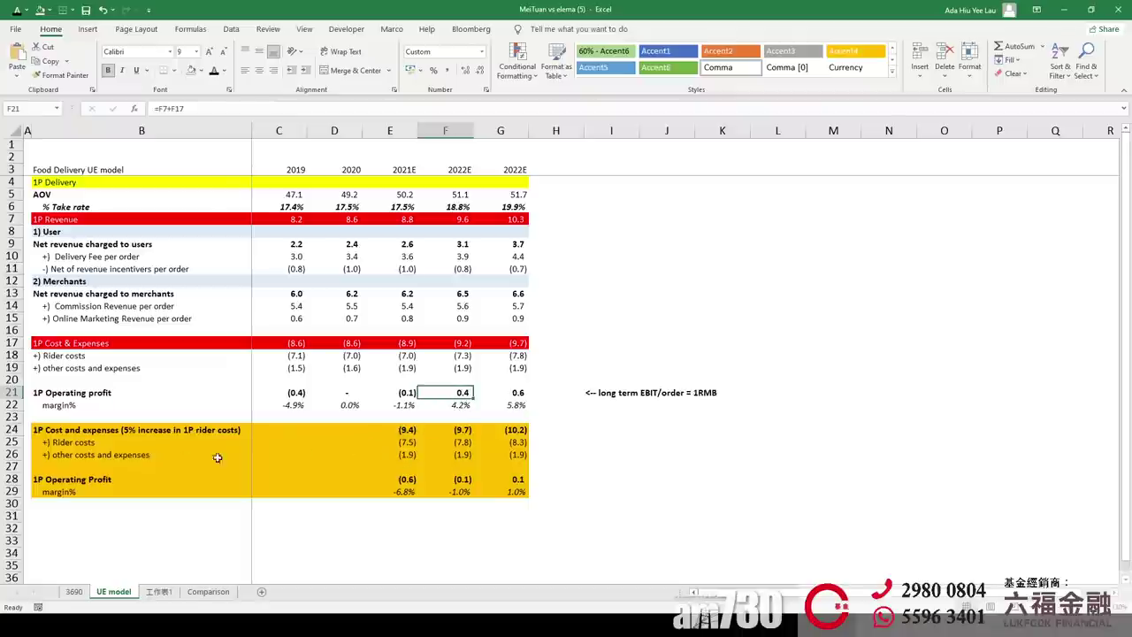
{"action": "left_click", "coordinate": [178, 437]}
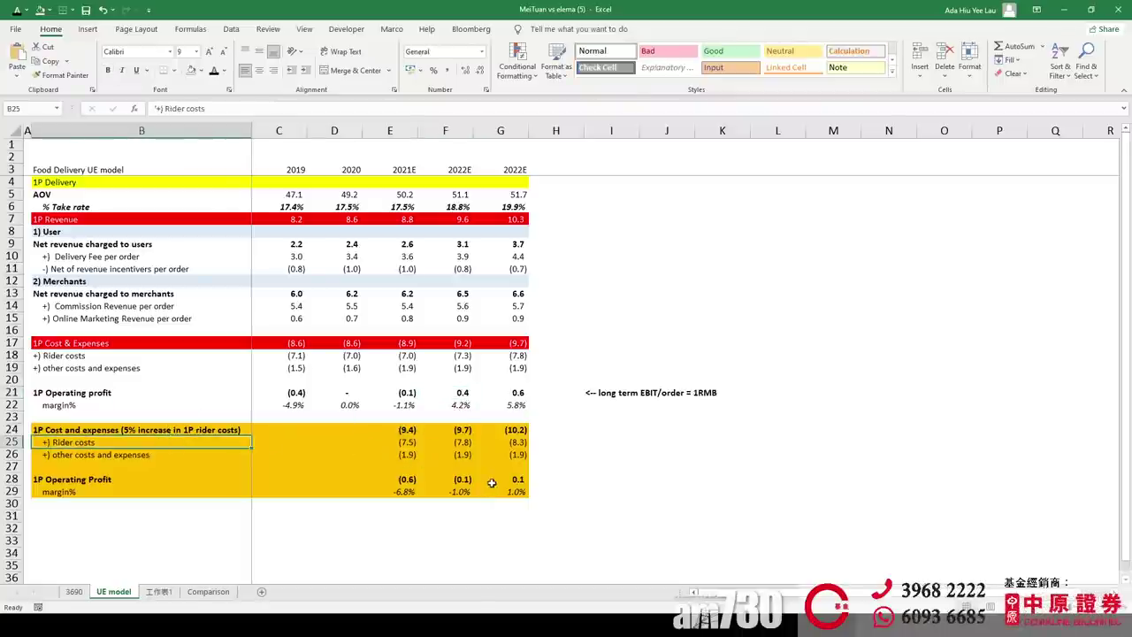
{"action": "left_click", "coordinate": [495, 132]}
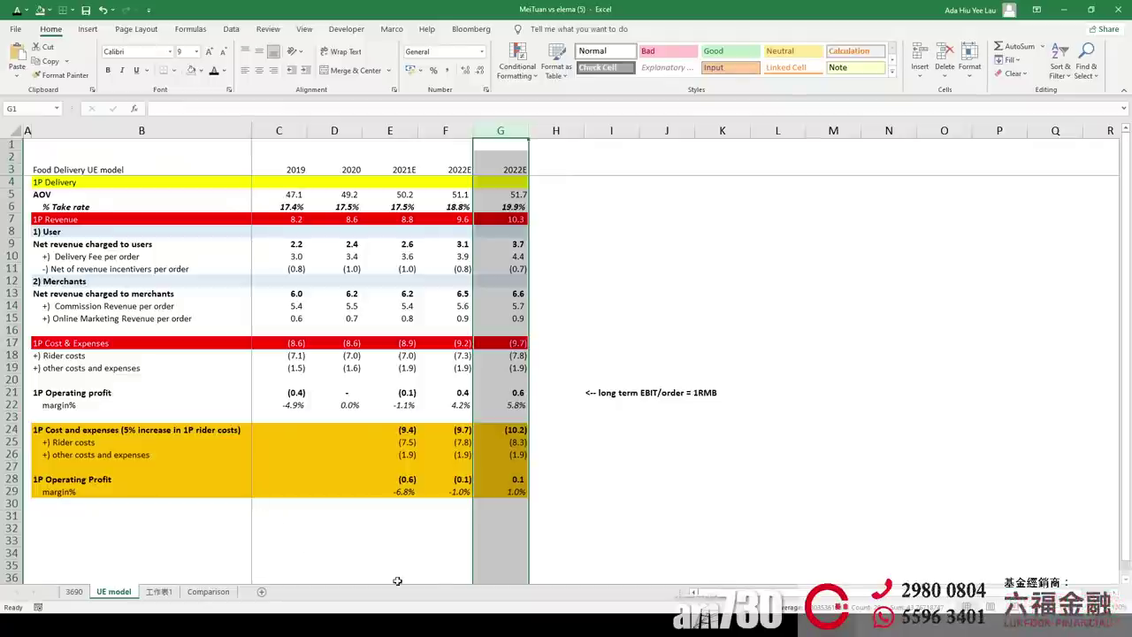
{"action": "left_click", "coordinate": [81, 446]}
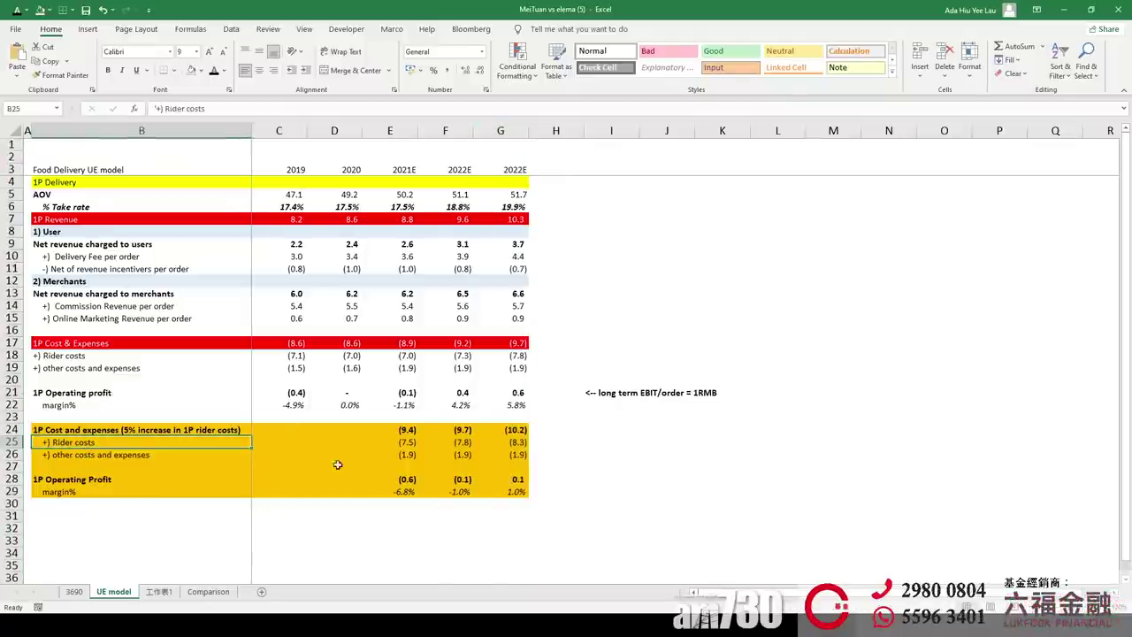
{"action": "left_click", "coordinate": [402, 444]}
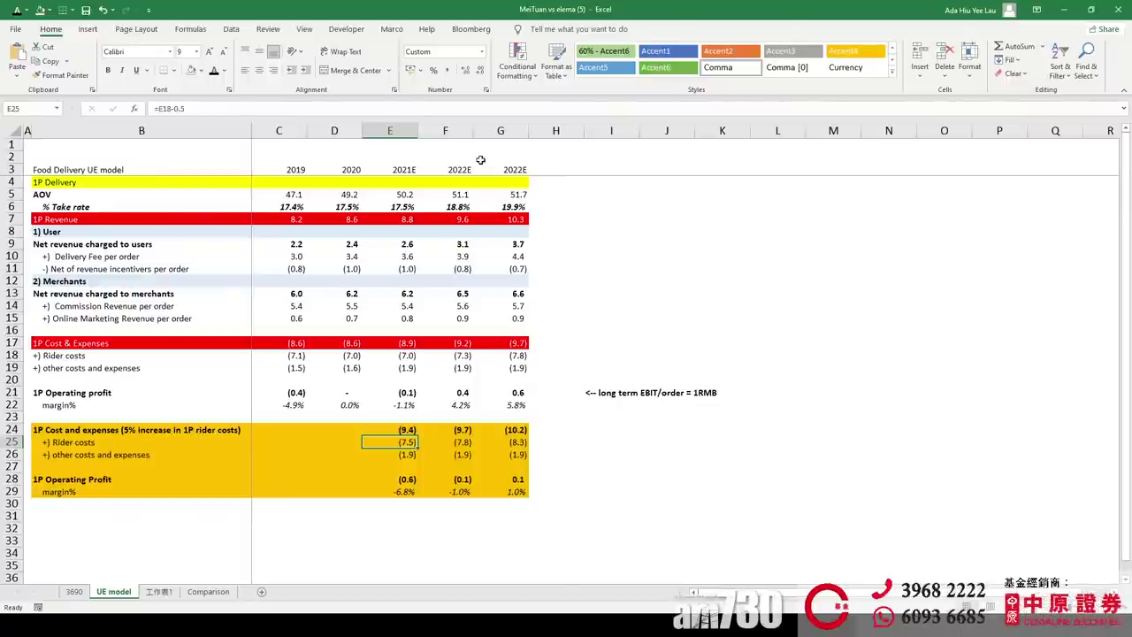
{"action": "left_click", "coordinate": [501, 131]}
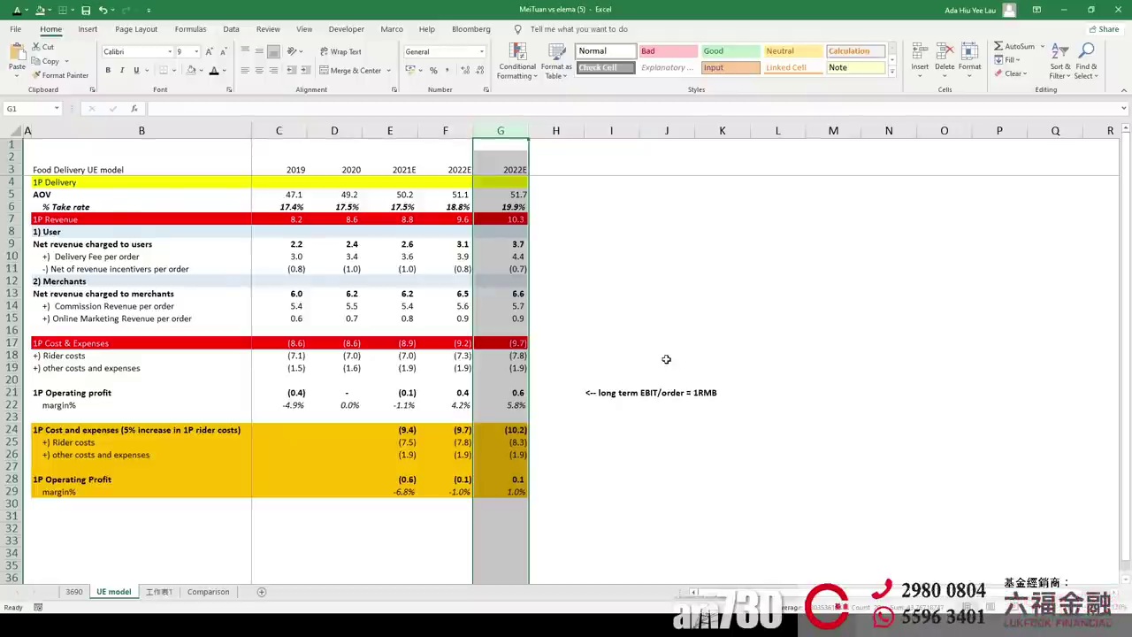
Check the long term EBIT/order note against the base 1P operating profit in the last 2022E column.
{"action": "left_click", "coordinate": [594, 396]}
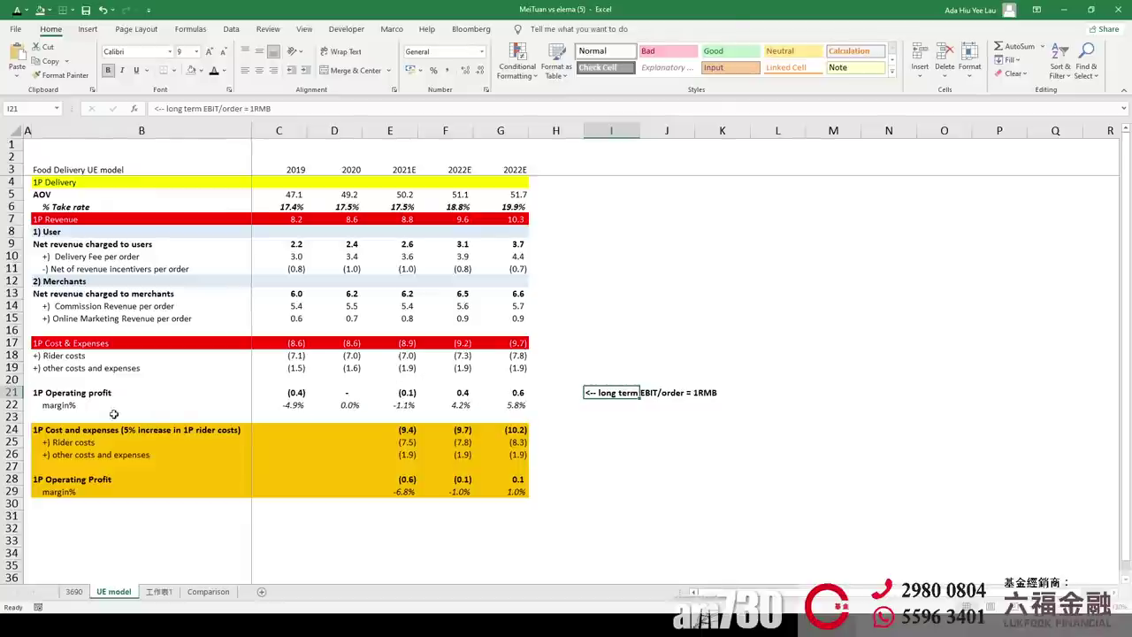
{"action": "left_click", "coordinate": [61, 392]}
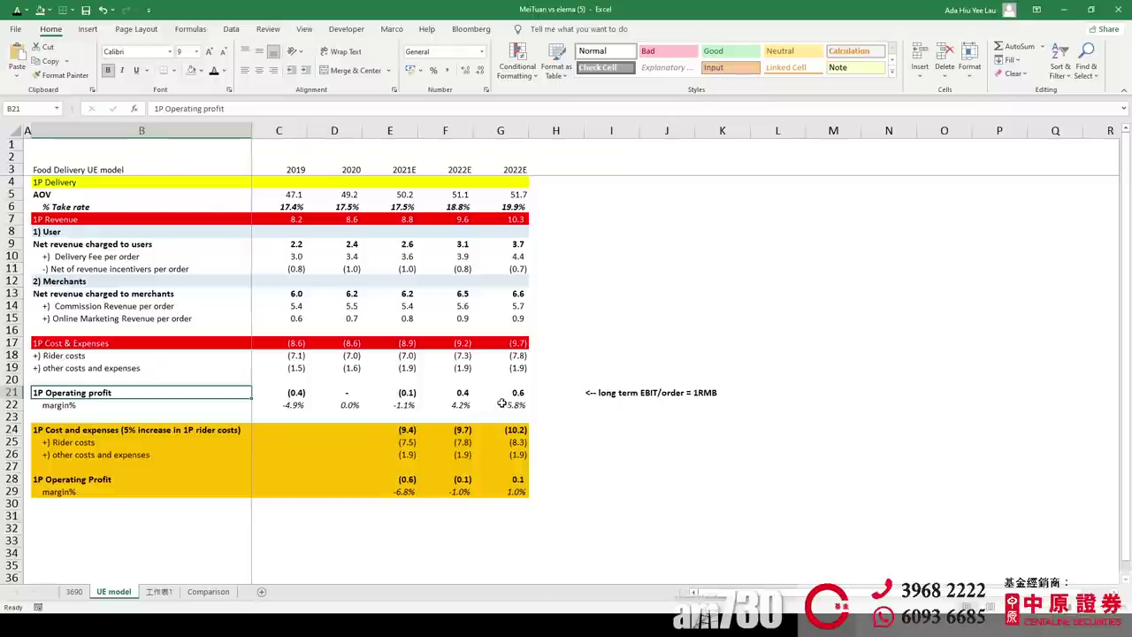
{"action": "left_click", "coordinate": [500, 132]}
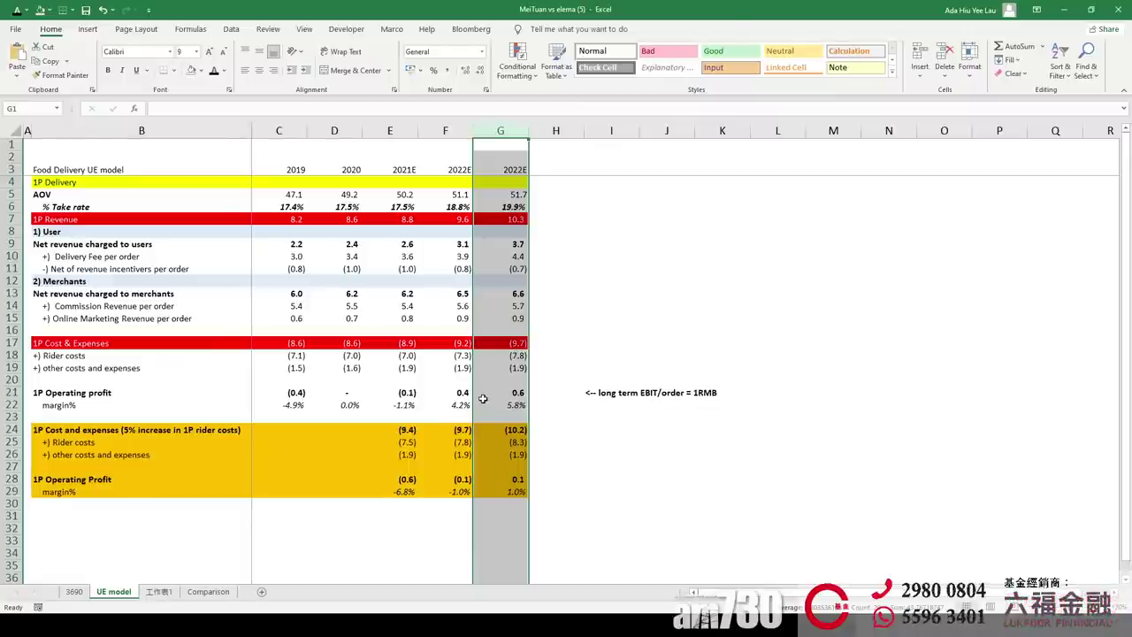
Examine the % Take rate row of the UE model, focusing on the last 2022E column.
{"action": "left_click", "coordinate": [591, 209]}
{"action": "left_click", "coordinate": [102, 208]}
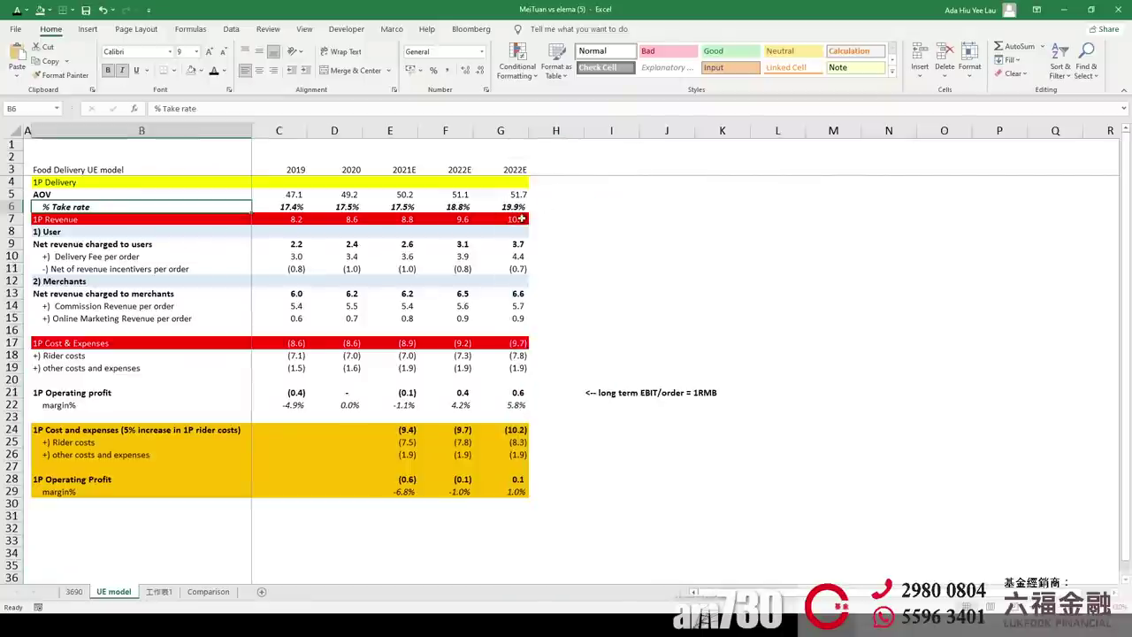
{"action": "left_click", "coordinate": [516, 207]}
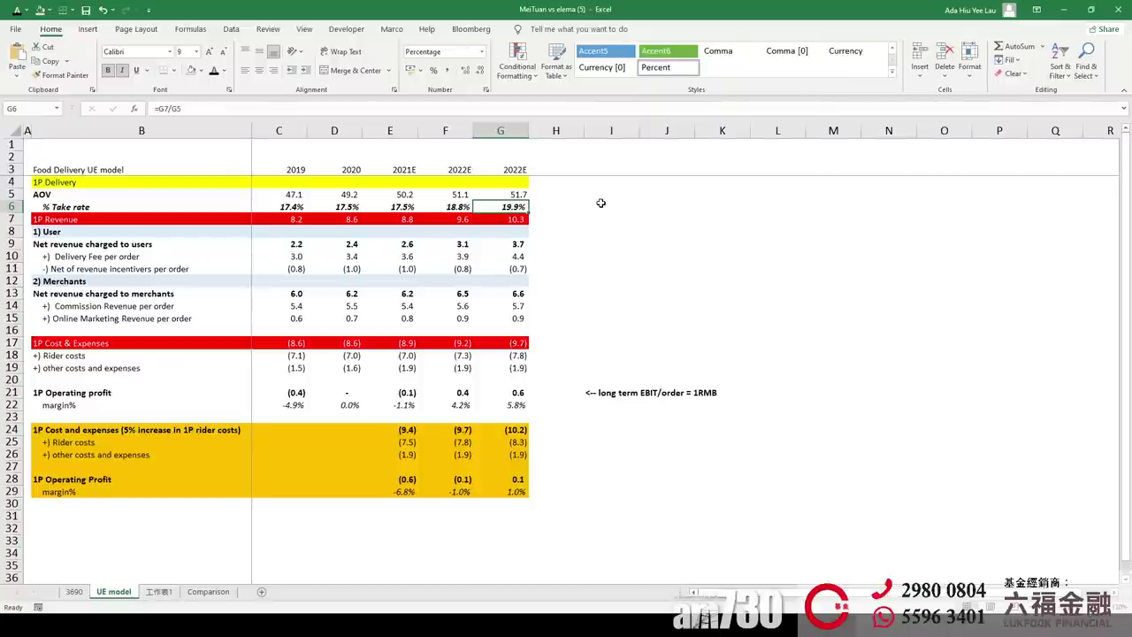
Return to the 3690 sheet and examine the 2Q21 New initiatives figure in the EBIT Adjusted by segment table.
{"action": "left_click", "coordinate": [74, 591]}
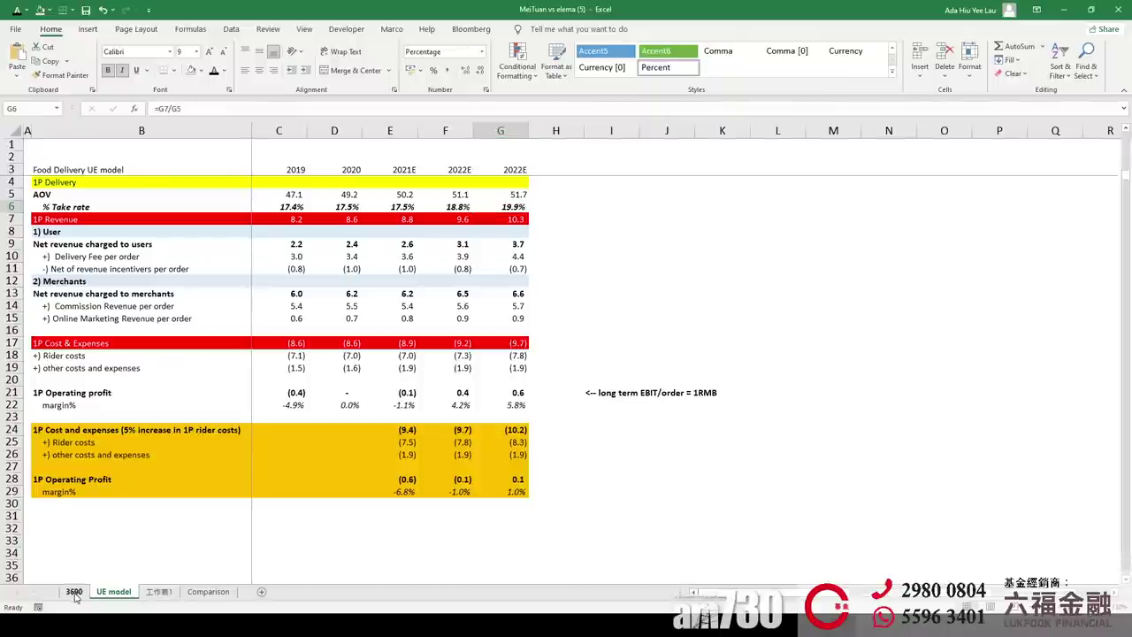
{"action": "scroll", "coordinate": [721, 482], "scroll_direction": "down", "scroll_amount": 10}
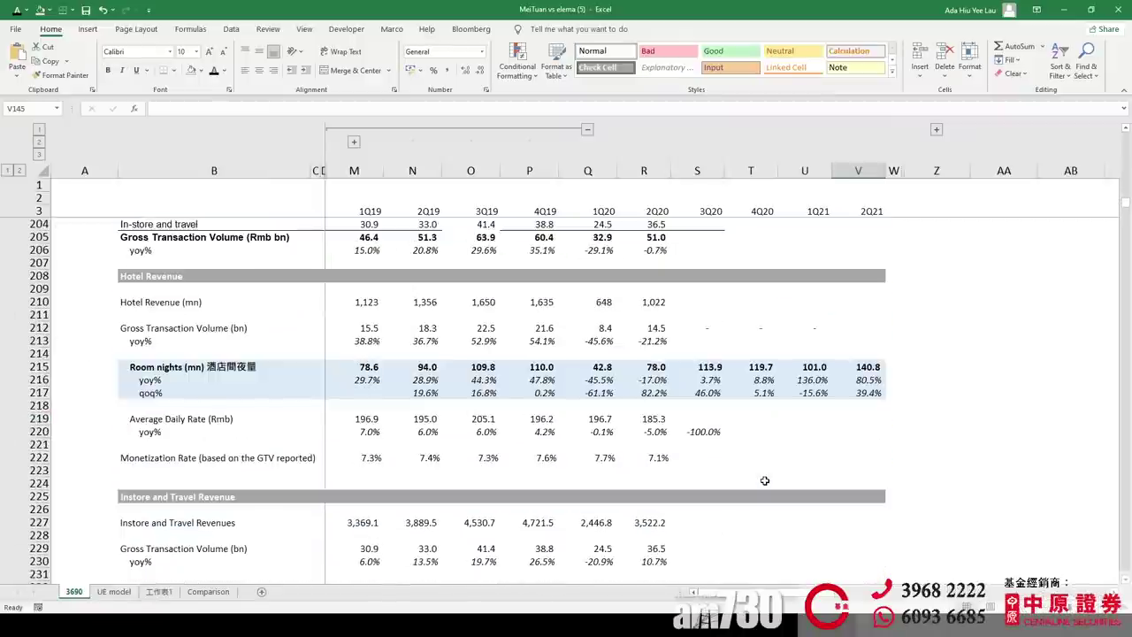
{"action": "scroll", "coordinate": [756, 477], "scroll_direction": "down", "scroll_amount": 9}
{"action": "scroll", "coordinate": [778, 480], "scroll_direction": "up", "scroll_amount": 16}
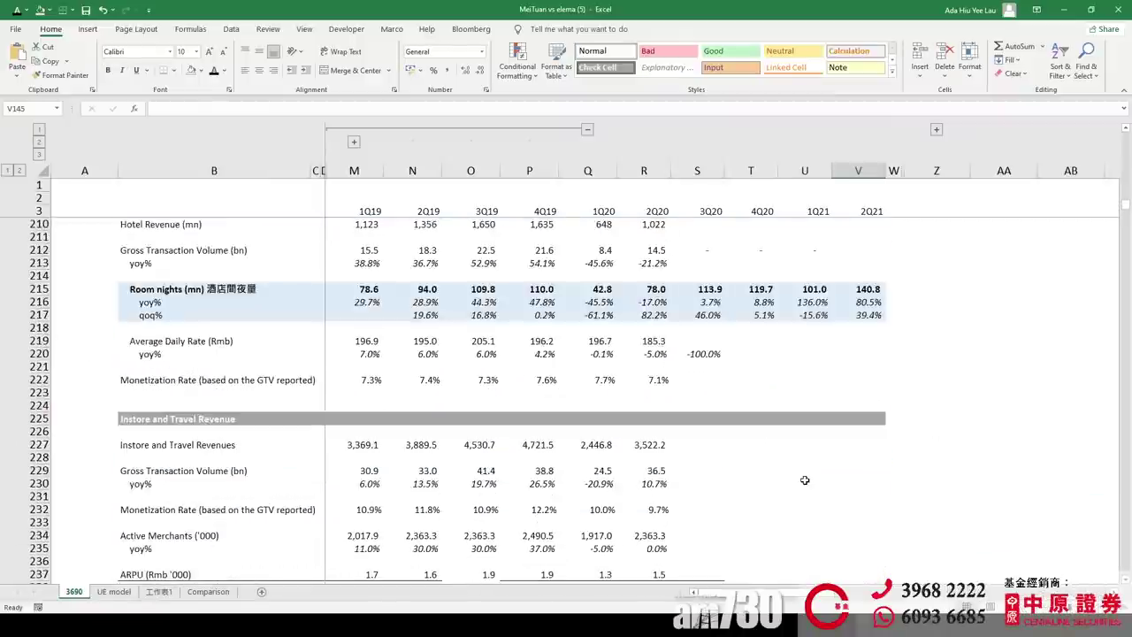
{"action": "scroll", "coordinate": [804, 480], "scroll_direction": "up", "scroll_amount": 18}
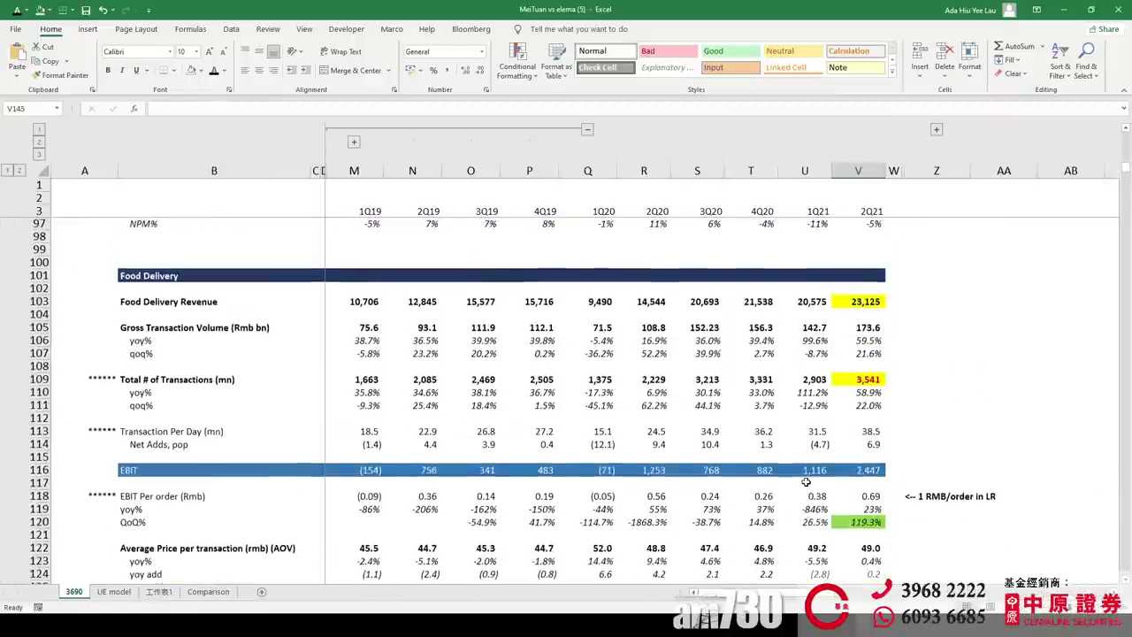
{"action": "scroll", "coordinate": [806, 487], "scroll_direction": "up", "scroll_amount": 9}
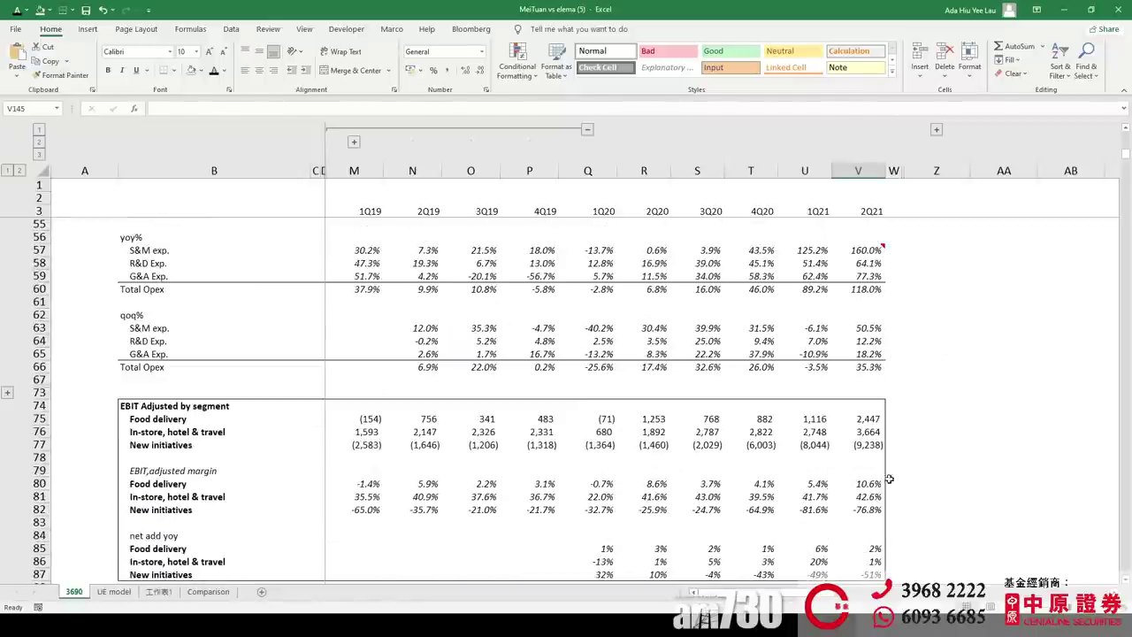
{"action": "left_click", "coordinate": [863, 445]}
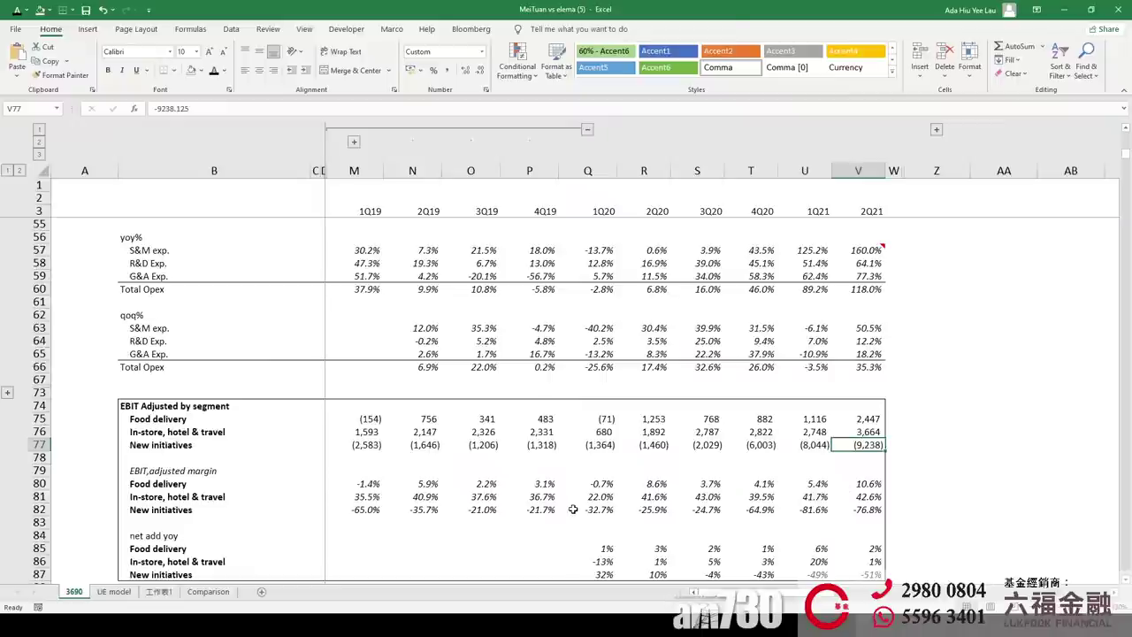
Examine the In-store, hotel & travel adjusted EBIT margin for 2Q21 and select the 1Q21 and 2Q21 columns for comparison.
{"action": "left_click", "coordinate": [198, 500]}
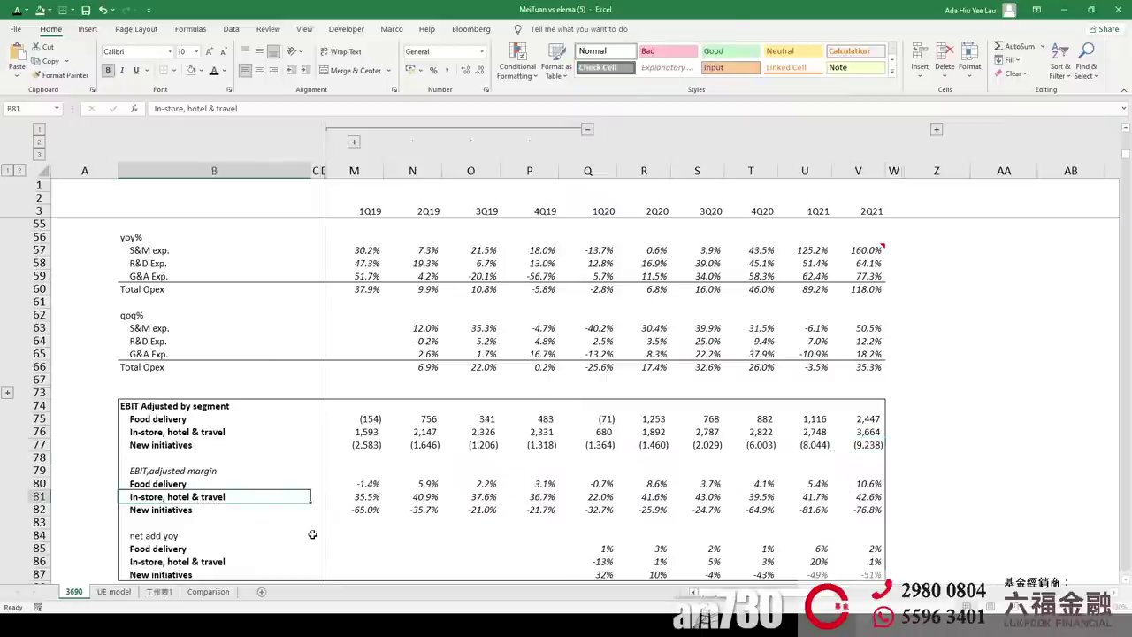
{"action": "left_click", "coordinate": [862, 500]}
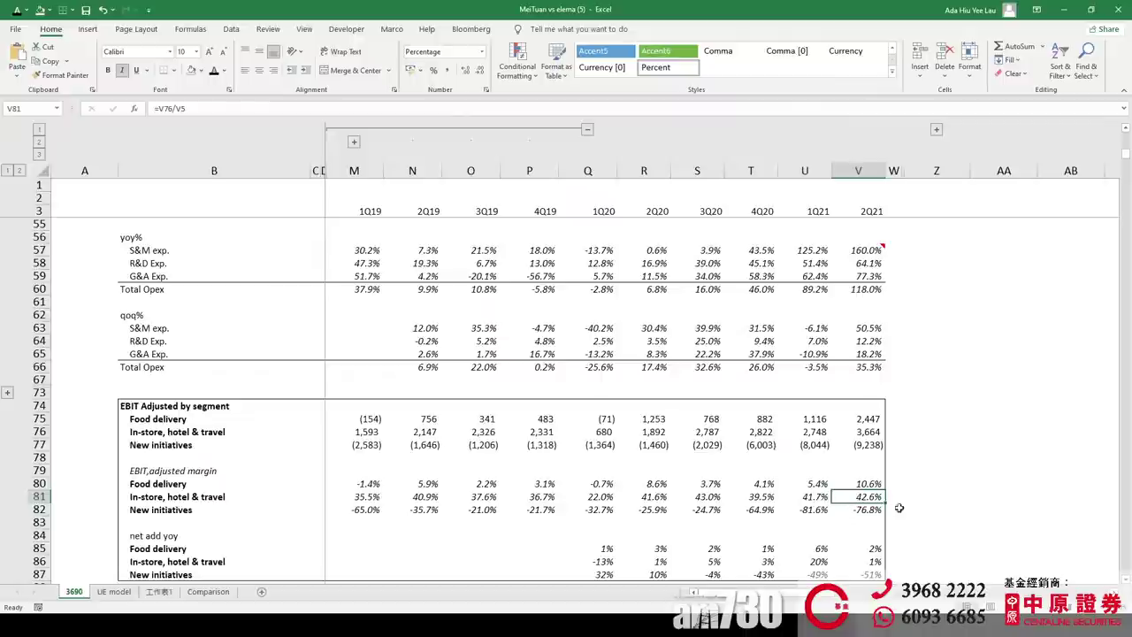
{"action": "left_click_drag", "start_coordinate": [858, 173], "coordinate": [802, 172]}
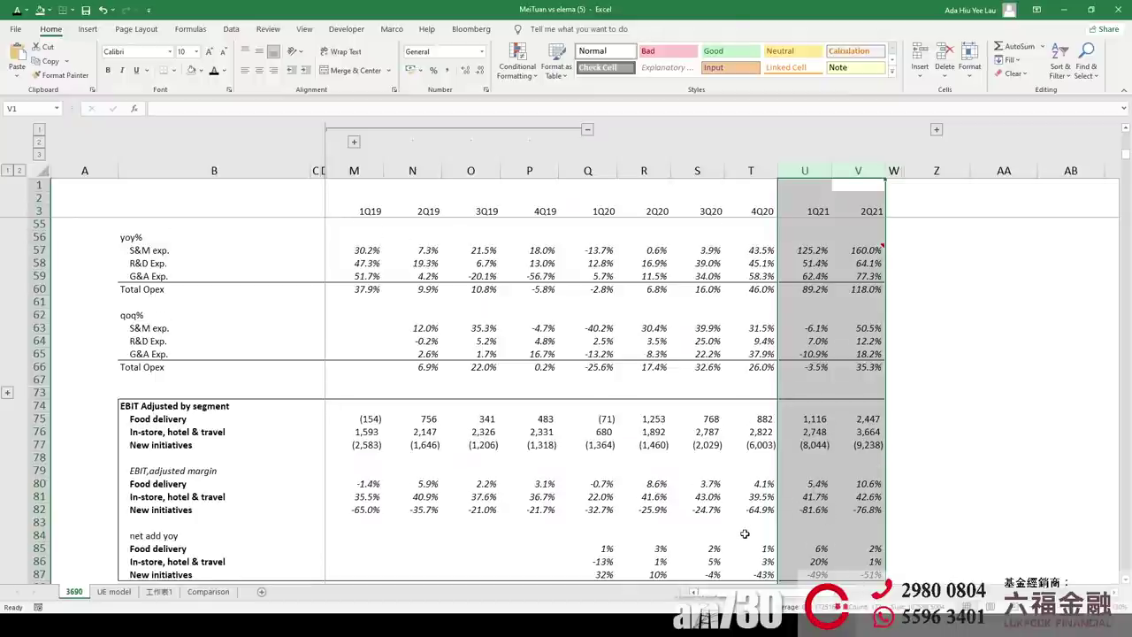
{"action": "scroll", "coordinate": [745, 534], "scroll_direction": "down", "scroll_amount": 1}
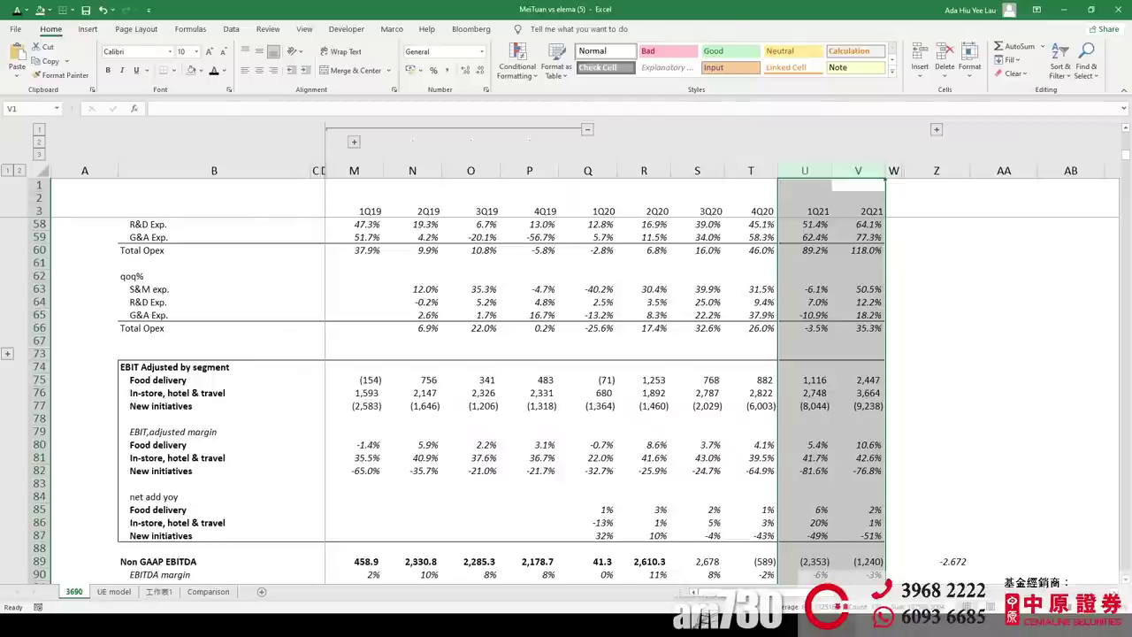
Switch to Chrome and review the unanswered viewer comments in YouTube Studio, focusing on the question about semiconductor R&D staff and low-end capacity expansion.
{"action": "key", "text": "alt+Tab"}
{"action": "key", "text": "alt+Tab"}
{"action": "key", "text": "alt+Tab"}
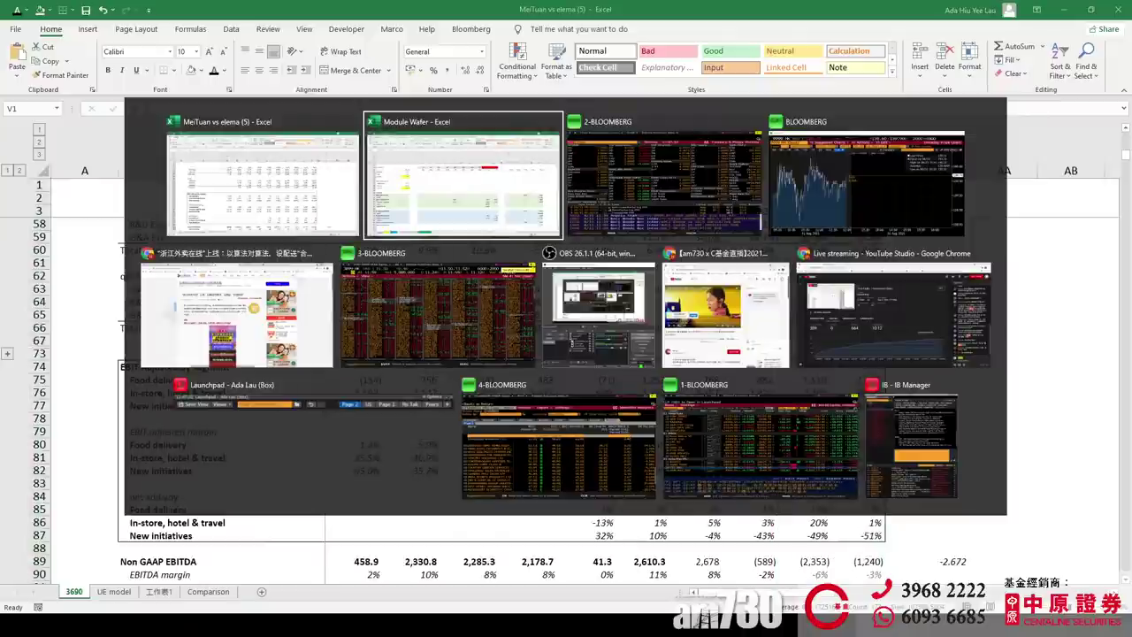
{"action": "key", "text": "alt+Tab"}
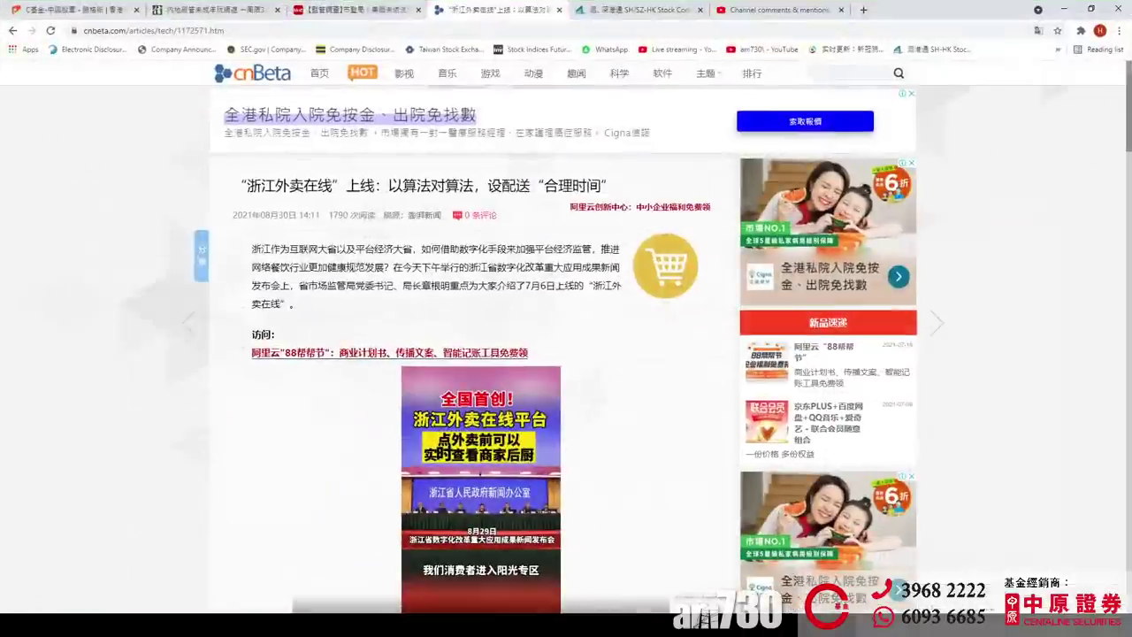
{"action": "left_click", "coordinate": [792, 9]}
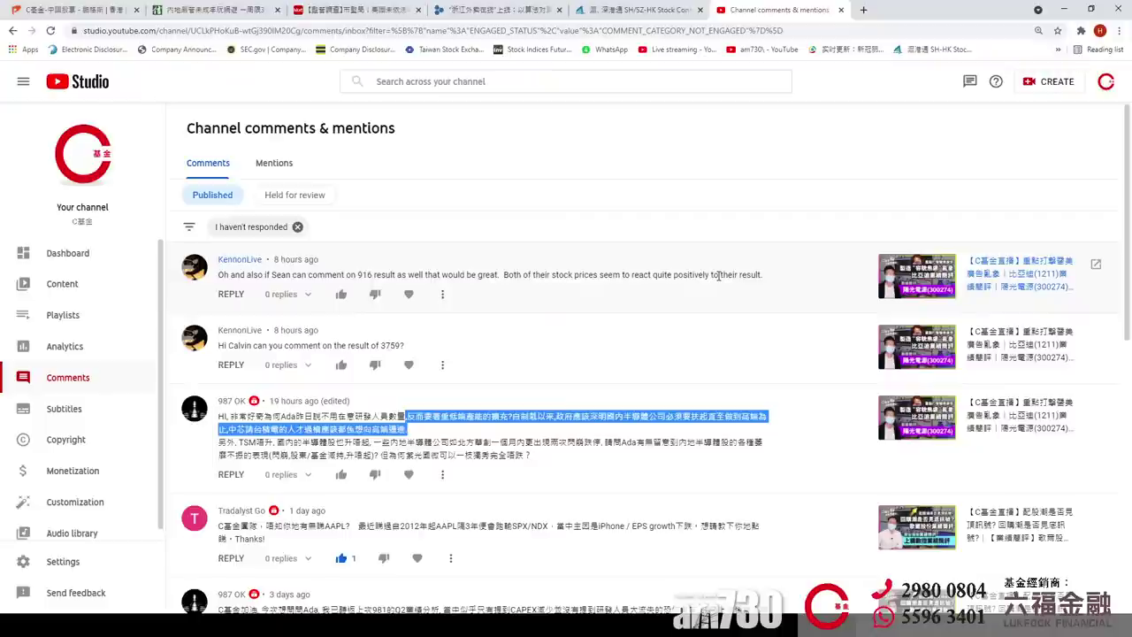
{"action": "scroll", "coordinate": [609, 495], "scroll_direction": "down", "scroll_amount": 2}
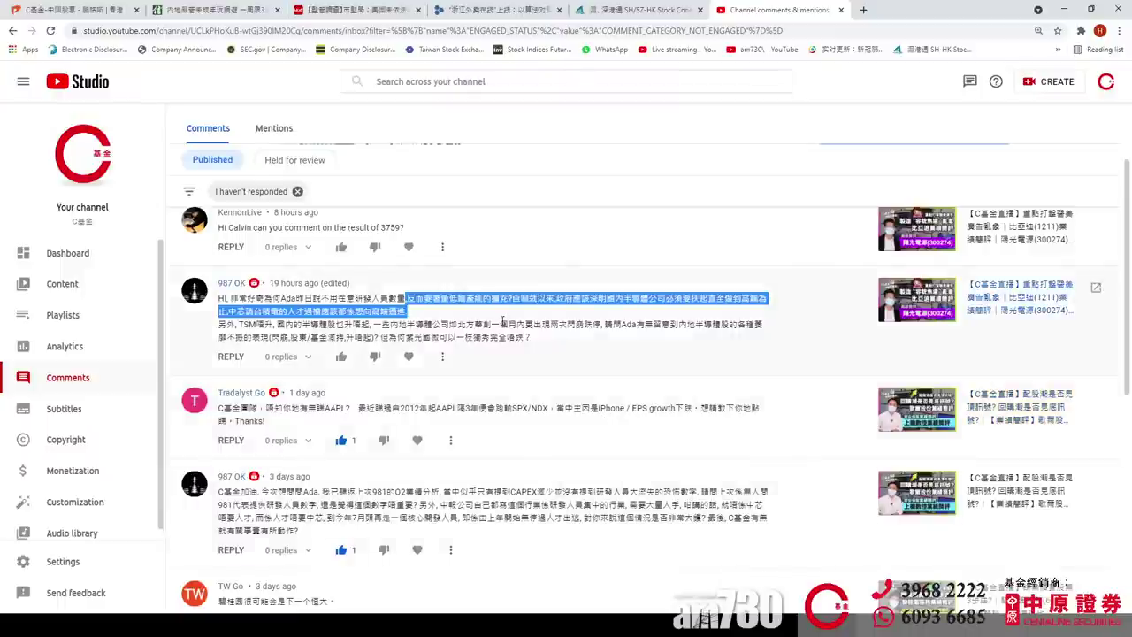
{"action": "left_click", "coordinate": [502, 322]}
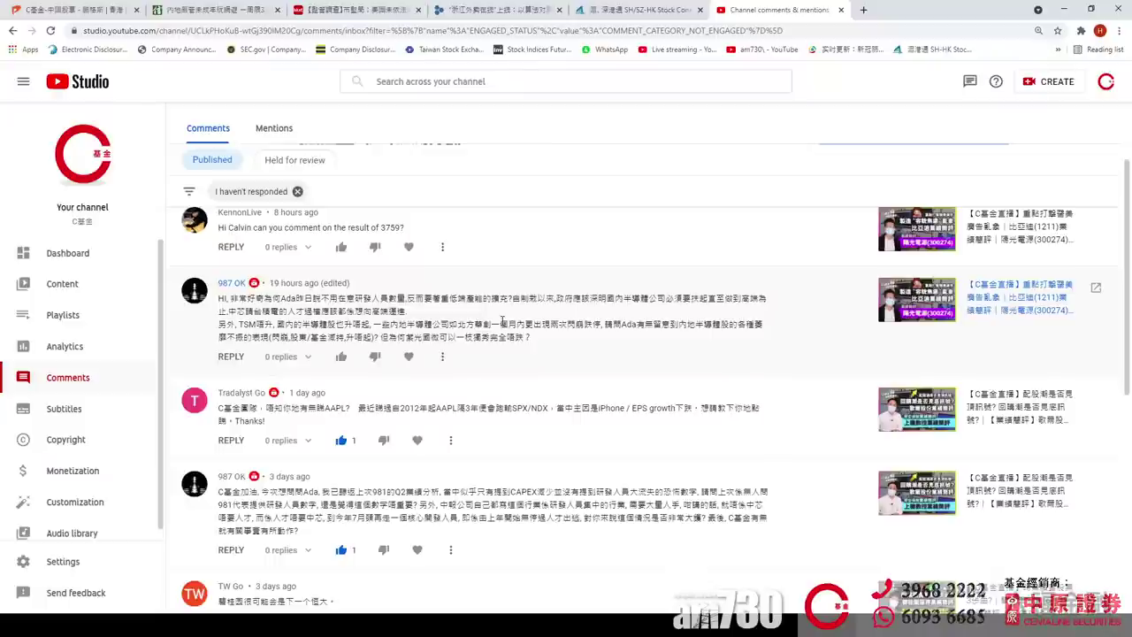